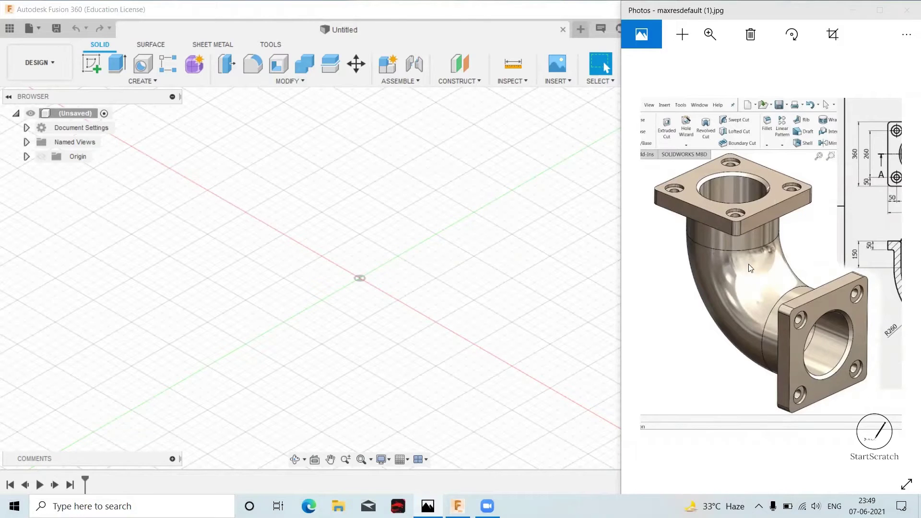
Pan the Photos image from the render to the elbow's dimensioned drawing views, including Section A-A.
{"action": "left_click_drag", "start_coordinate": [777, 271], "coordinate": [647, 284]}
{"action": "left_click_drag", "start_coordinate": [726, 171], "coordinate": [710, 172]}
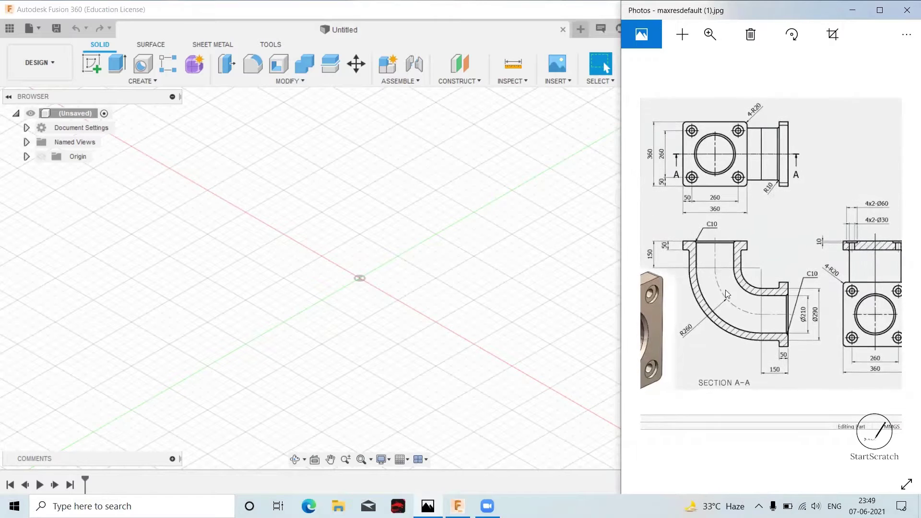
{"action": "left_click_drag", "start_coordinate": [709, 295], "coordinate": [676, 294]}
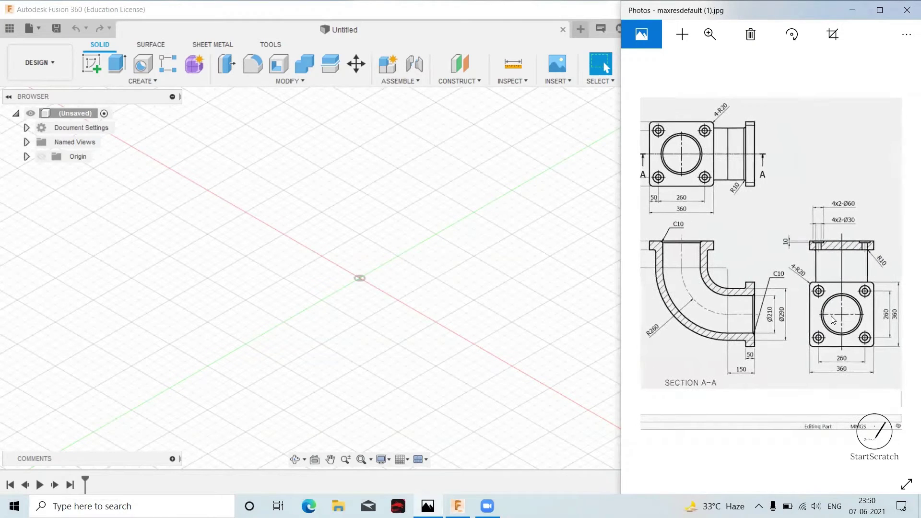
{"action": "left_click_drag", "start_coordinate": [755, 297], "coordinate": [771, 299]}
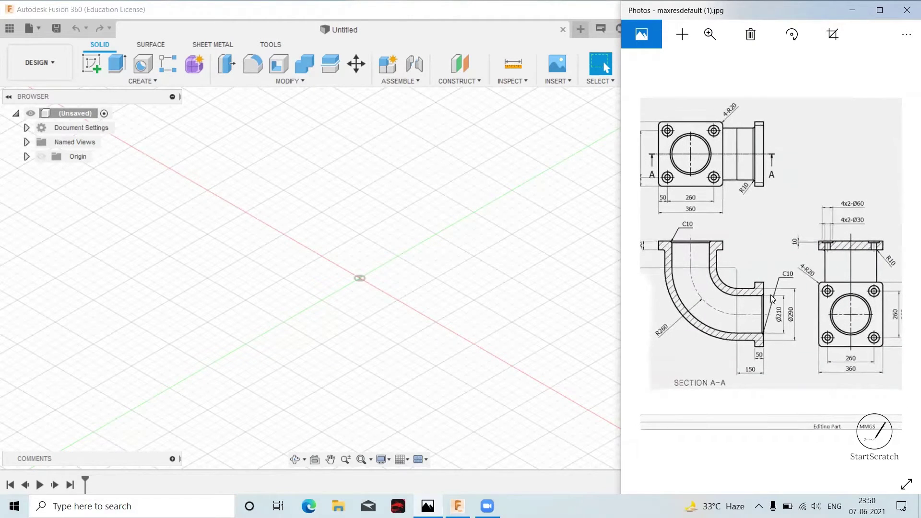
Start a new sketch on the horizontal origin plane, checking the reference drawing.
{"action": "left_click", "coordinate": [95, 67]}
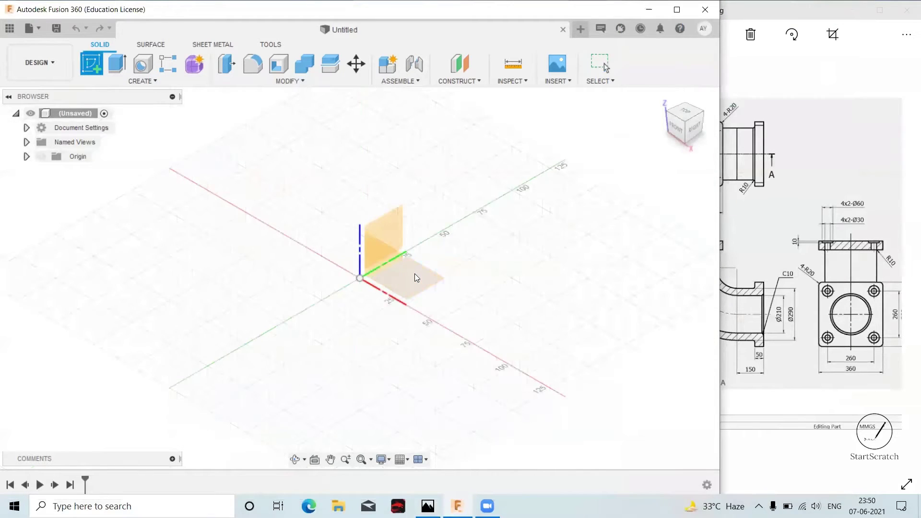
{"action": "left_click", "coordinate": [415, 274]}
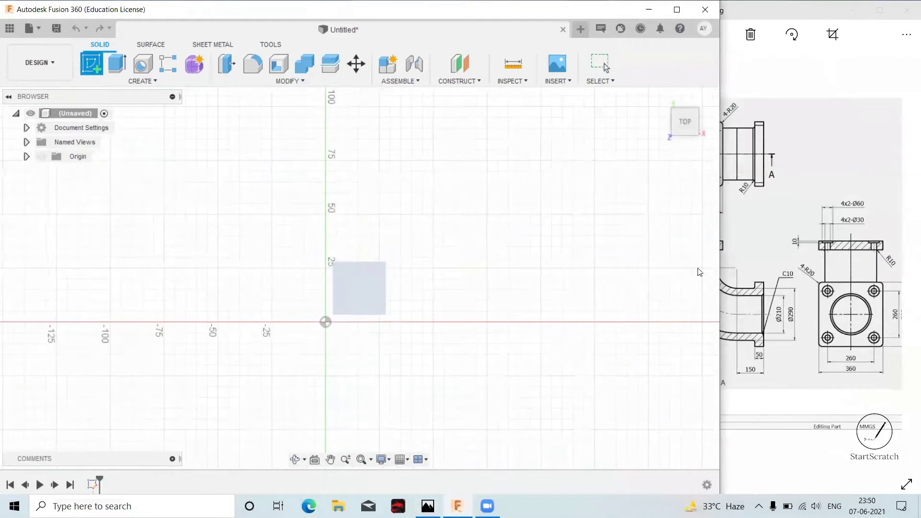
{"action": "left_click", "coordinate": [788, 270]}
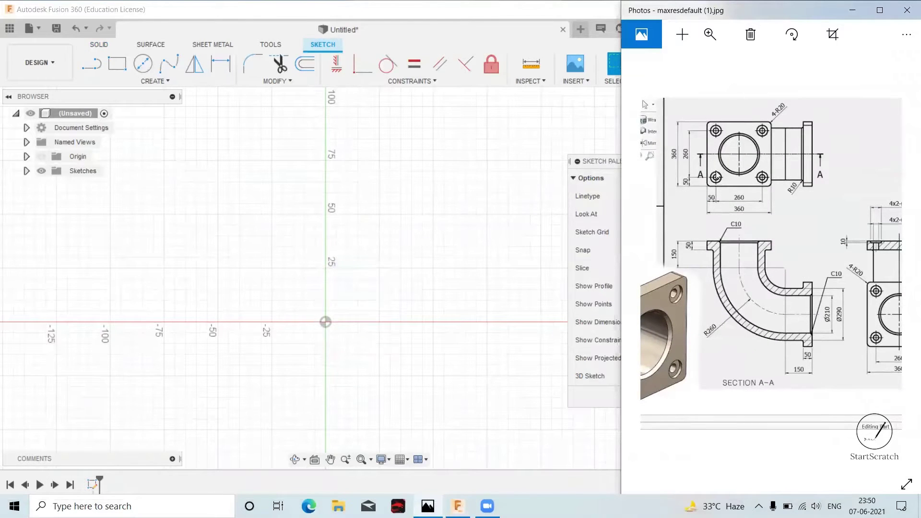
{"action": "left_click_drag", "start_coordinate": [449, 303], "coordinate": [454, 278]}
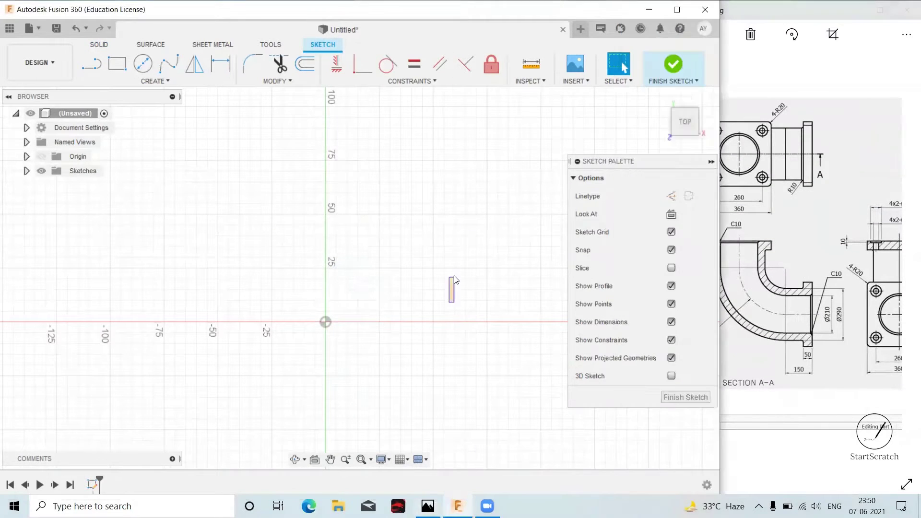
{"action": "middle_click_drag", "start_coordinate": [427, 284], "coordinate": [441, 239]}
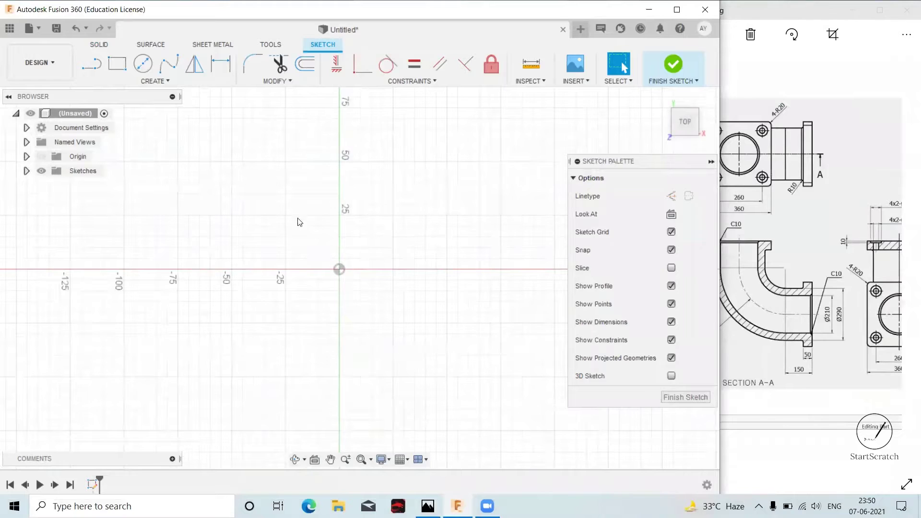
{"action": "left_click", "coordinate": [822, 210]}
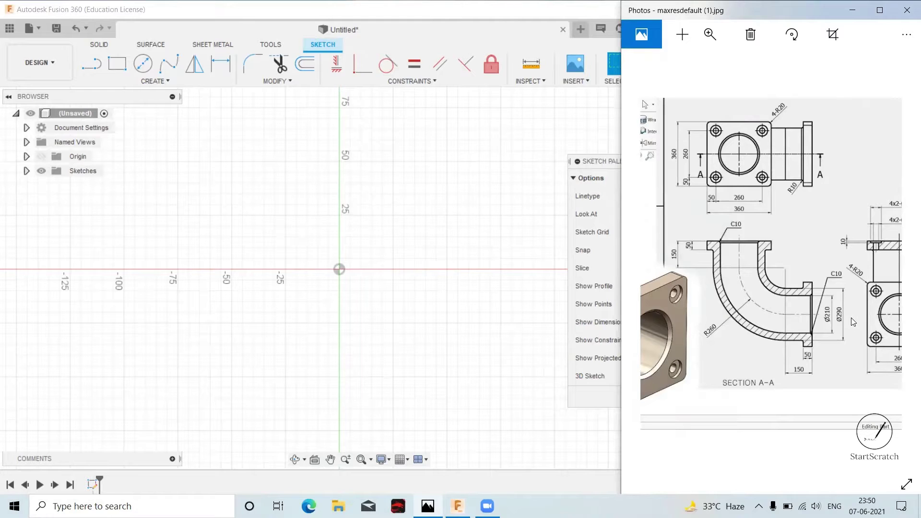
{"action": "left_click", "coordinate": [359, 248]}
Draw a 290 mm diameter circle centred on the origin and finish the sketch.
{"action": "left_click", "coordinate": [142, 65]}
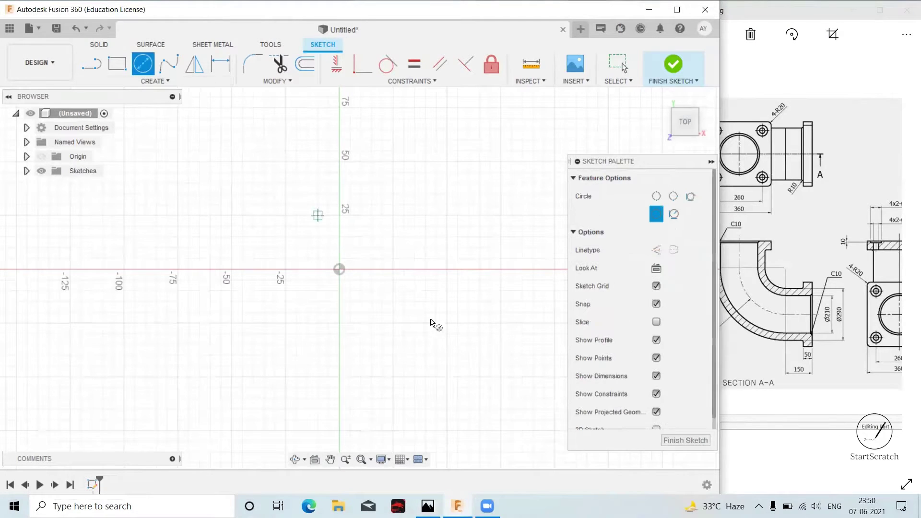
{"action": "left_click", "coordinate": [339, 269]}
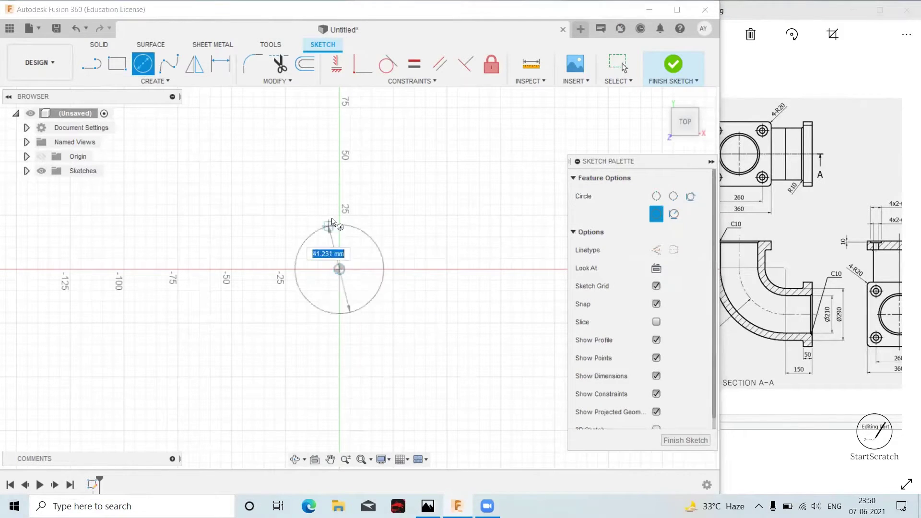
{"action": "type", "text": "290"}
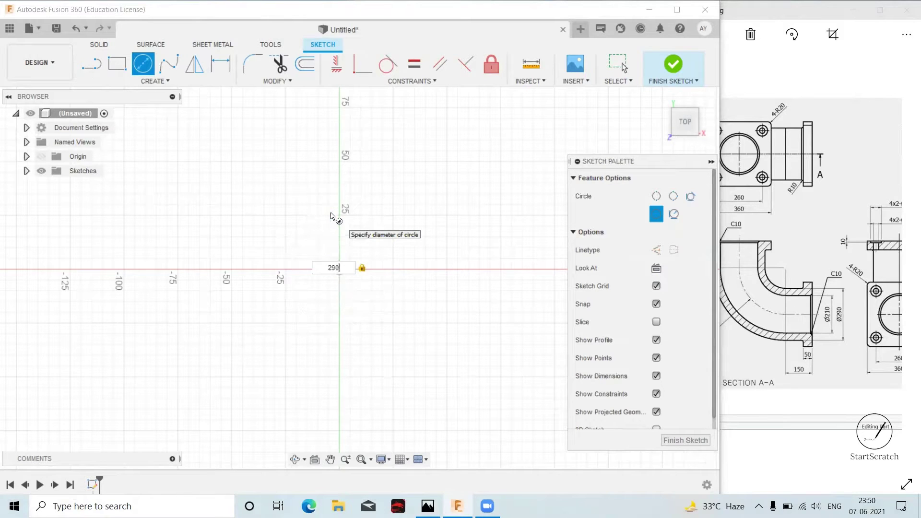
{"action": "key", "text": "Return"}
{"action": "key", "text": "Escape"}
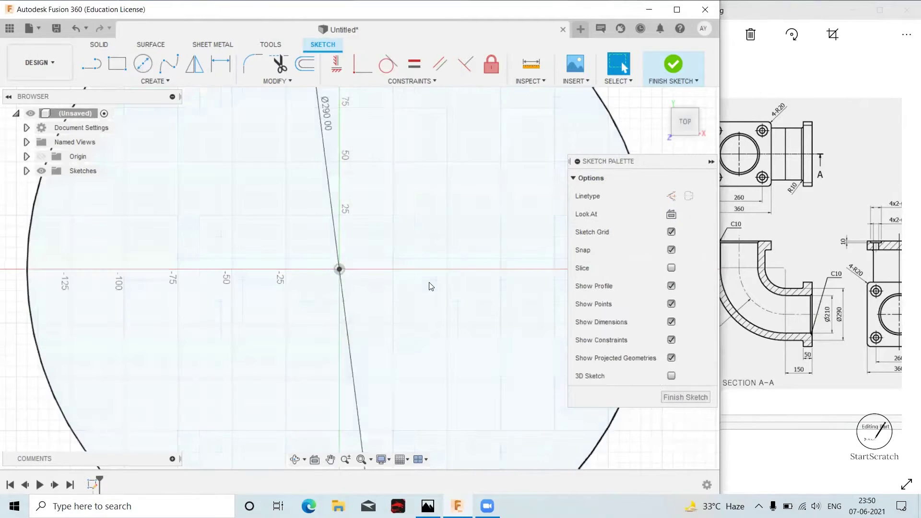
{"action": "scroll", "coordinate": [450, 261], "scroll_direction": "down", "scroll_amount": 2}
{"action": "scroll", "coordinate": [453, 262], "scroll_direction": "down", "scroll_amount": 2}
{"action": "scroll", "coordinate": [455, 263], "scroll_direction": "down", "scroll_amount": 1}
{"action": "scroll", "coordinate": [459, 259], "scroll_direction": "down", "scroll_amount": 1}
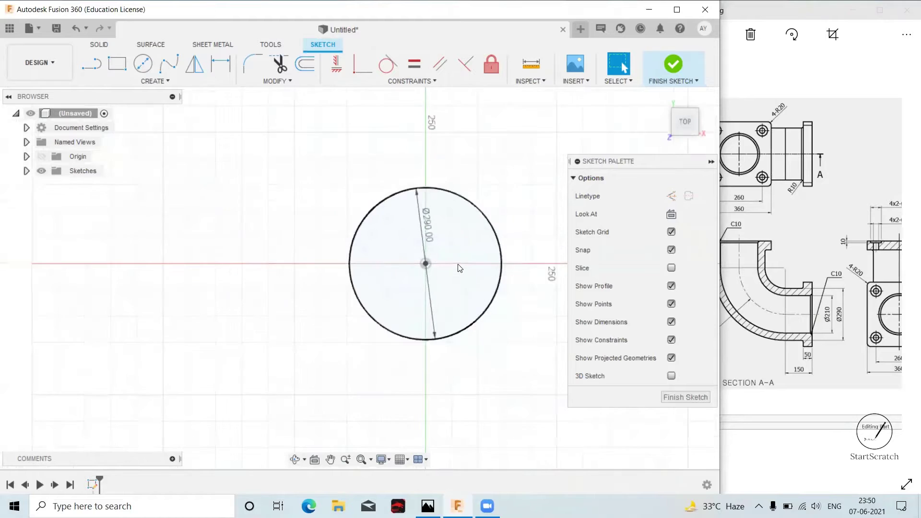
{"action": "scroll", "coordinate": [459, 259], "scroll_direction": "down", "scroll_amount": 1}
{"action": "middle_click_drag", "start_coordinate": [531, 252], "coordinate": [475, 228]}
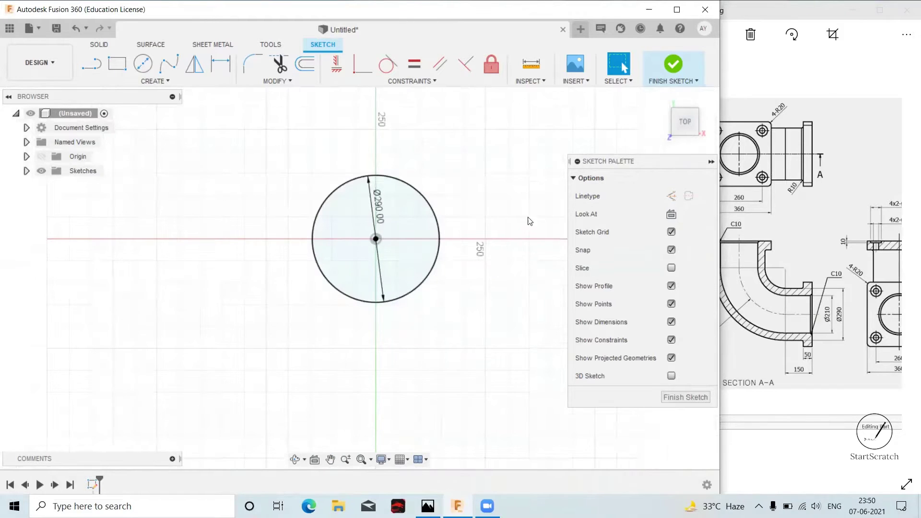
{"action": "left_click", "coordinate": [674, 69]}
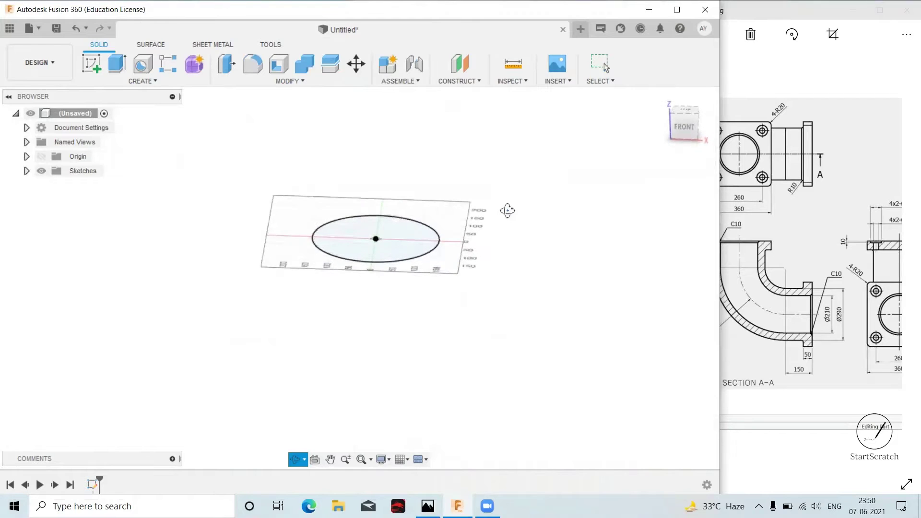
Start a new sketch on the vertical origin plane.
{"action": "left_click", "coordinate": [794, 323]}
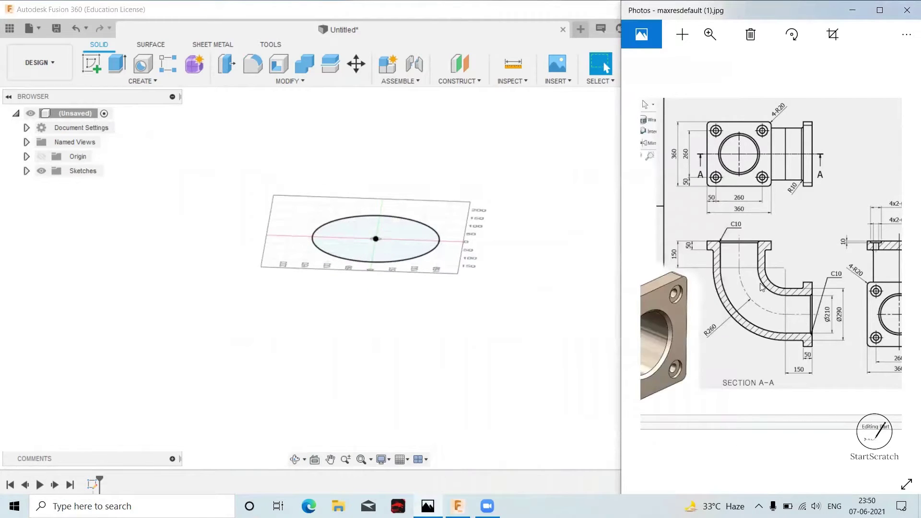
{"action": "left_click", "coordinate": [91, 63]}
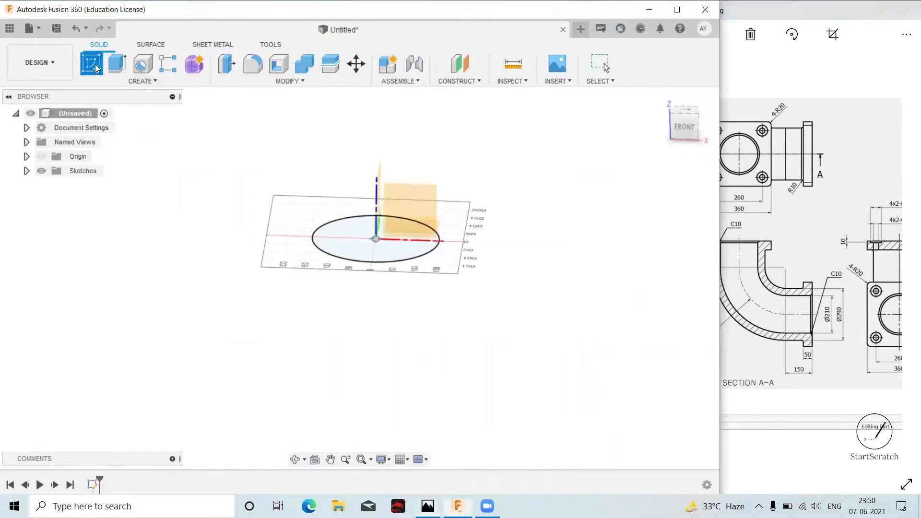
{"action": "middle_click_drag", "start_coordinate": [473, 245], "coordinate": [392, 181], "text": "shift"}
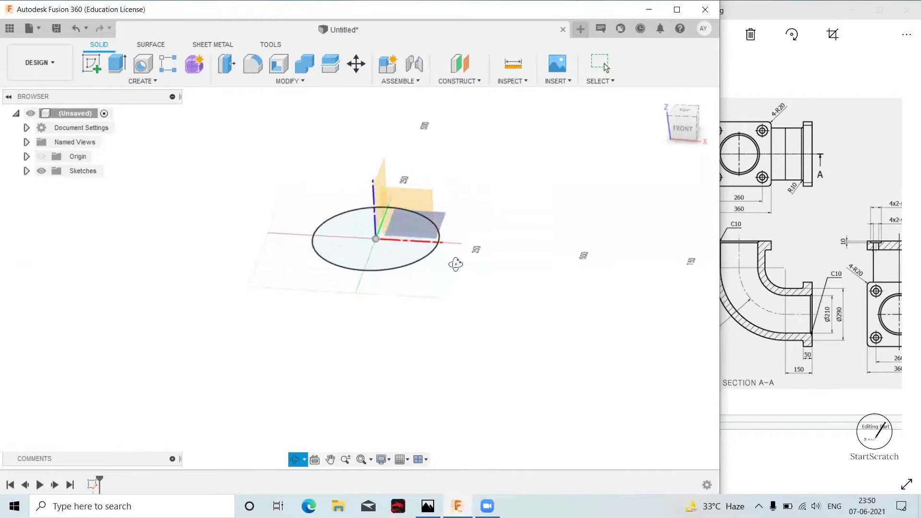
{"action": "left_click", "coordinate": [377, 184]}
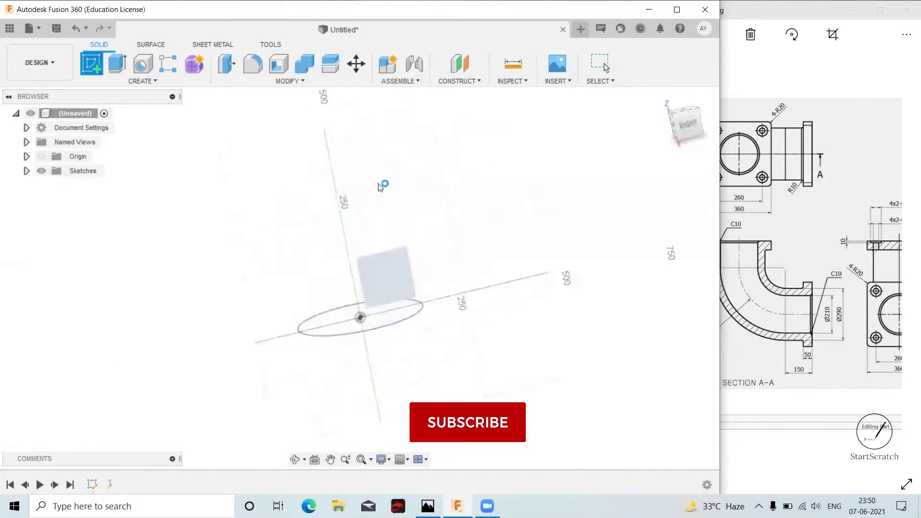
{"action": "middle_click_drag", "start_coordinate": [440, 207], "coordinate": [440, 160]}
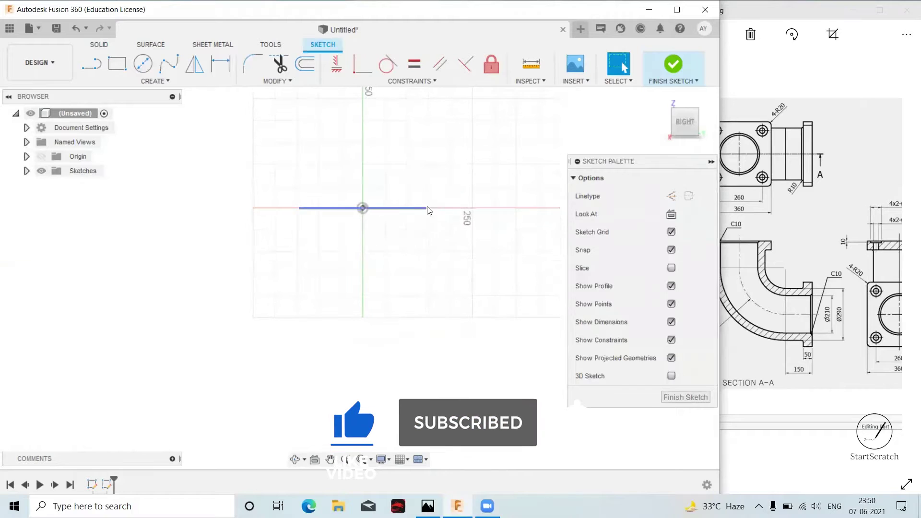
{"action": "left_click", "coordinate": [763, 287]}
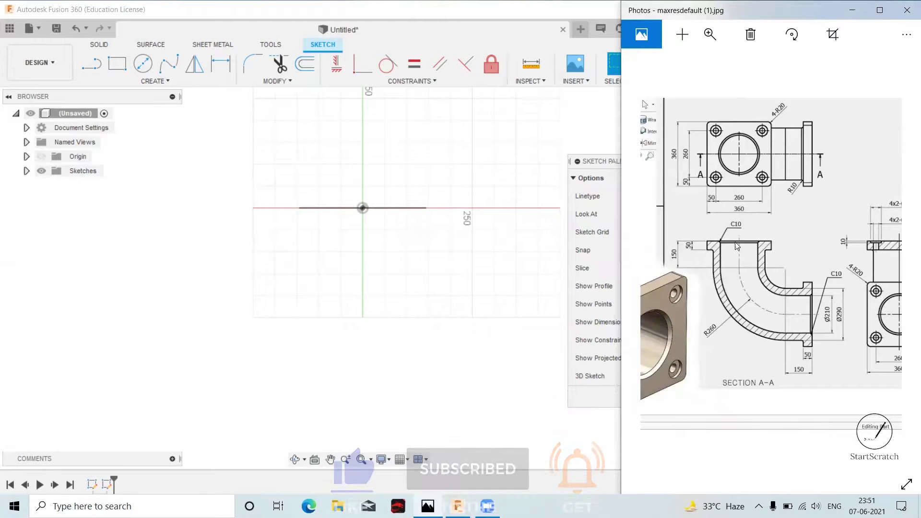
Draw an L-shaped path: a line down from the origin, then one across to the right.
{"action": "left_click", "coordinate": [91, 64]}
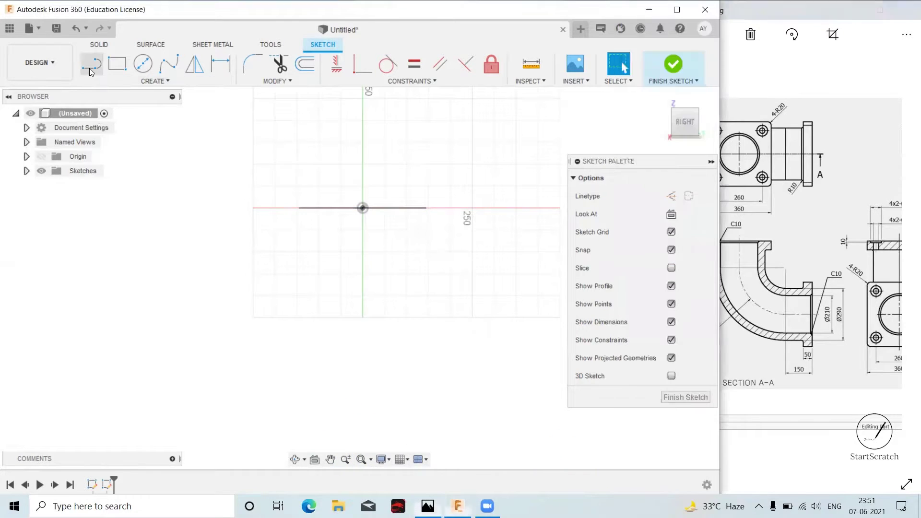
{"action": "left_click", "coordinate": [362, 208]}
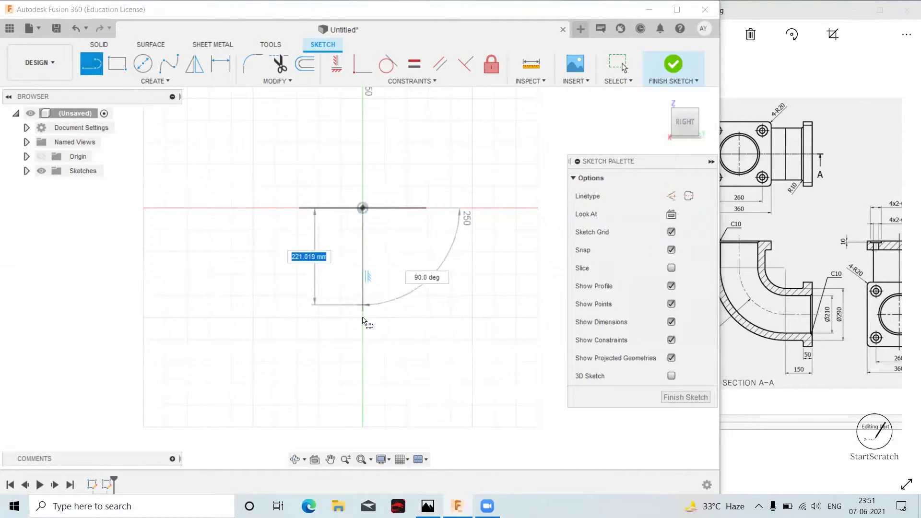
{"action": "left_click", "coordinate": [364, 361]}
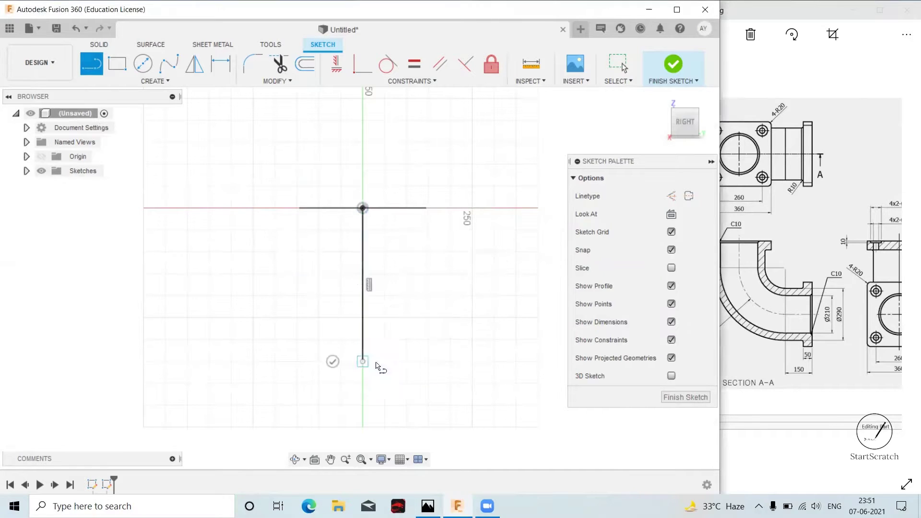
{"action": "left_click", "coordinate": [560, 360]}
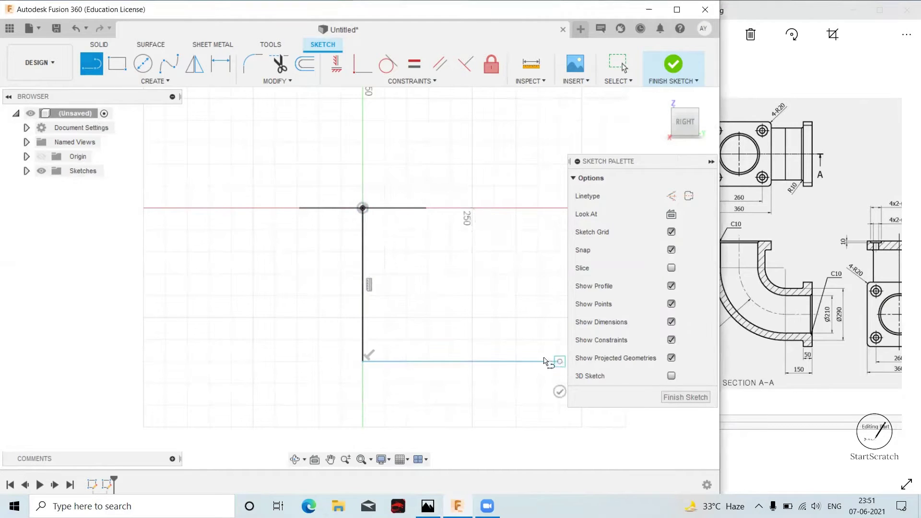
{"action": "key", "text": "Escape"}
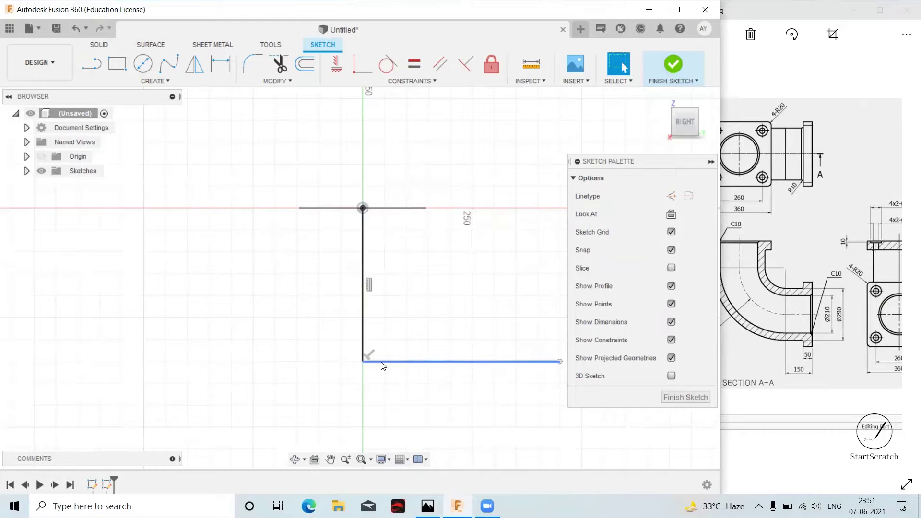
{"action": "left_click", "coordinate": [751, 296]}
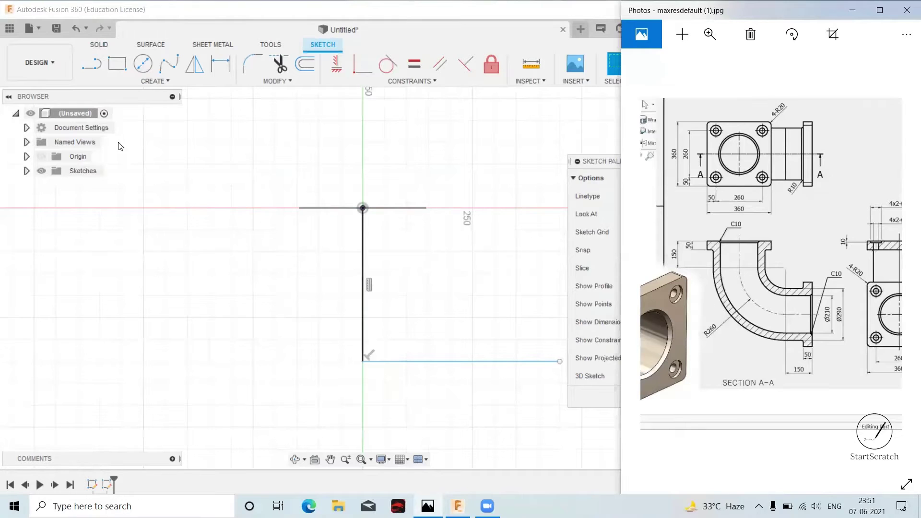
Round the corner between the two path lines with a 260 mm fillet.
{"action": "left_click", "coordinate": [252, 64]}
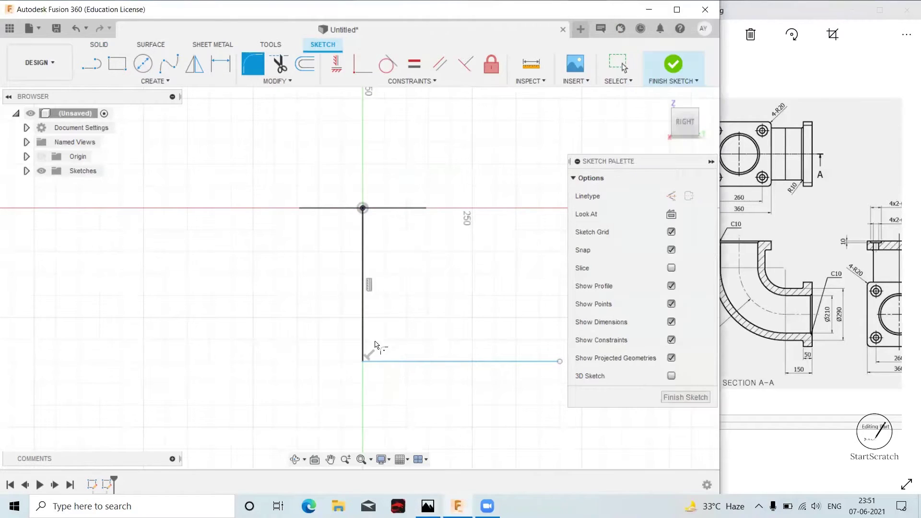
{"action": "left_click", "coordinate": [366, 338]}
{"action": "left_click", "coordinate": [426, 362]}
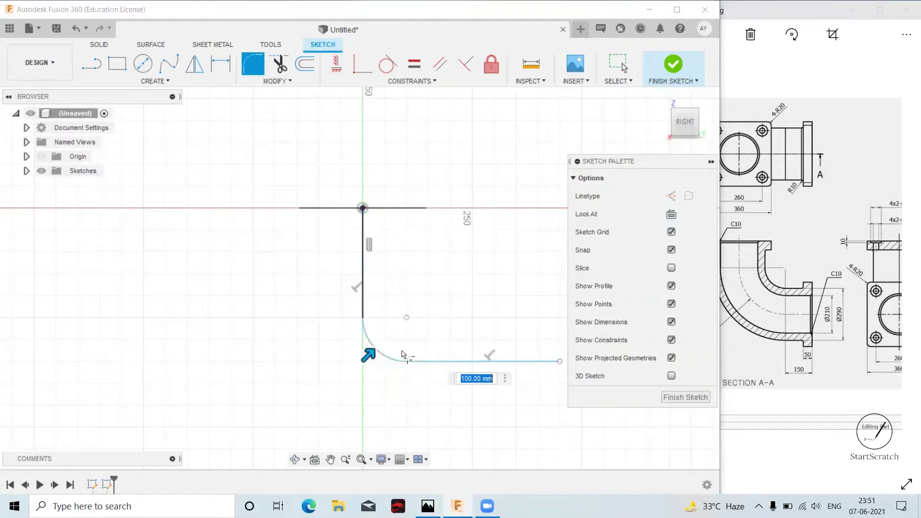
{"action": "type", "text": "260"}
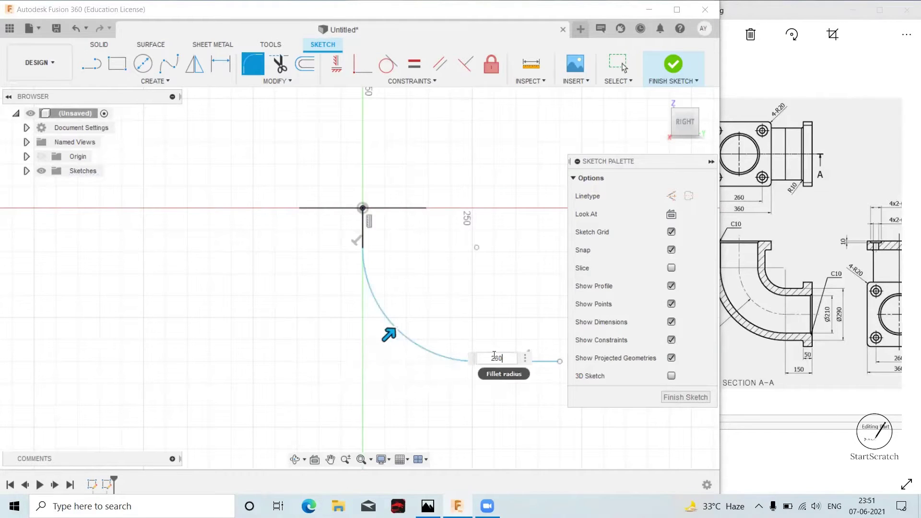
{"action": "key", "text": "Return"}
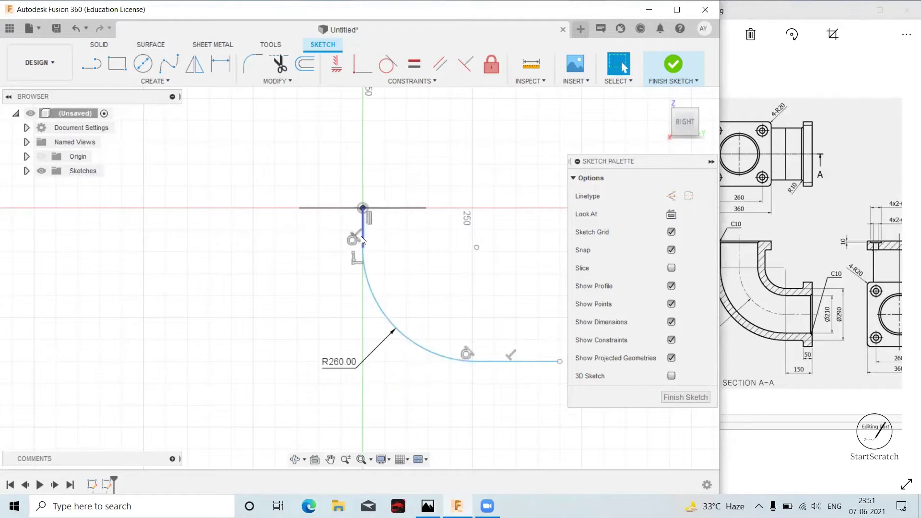
Dimension the vertical and bottom path lines to 150 mm each.
{"action": "left_click", "coordinate": [363, 236]}
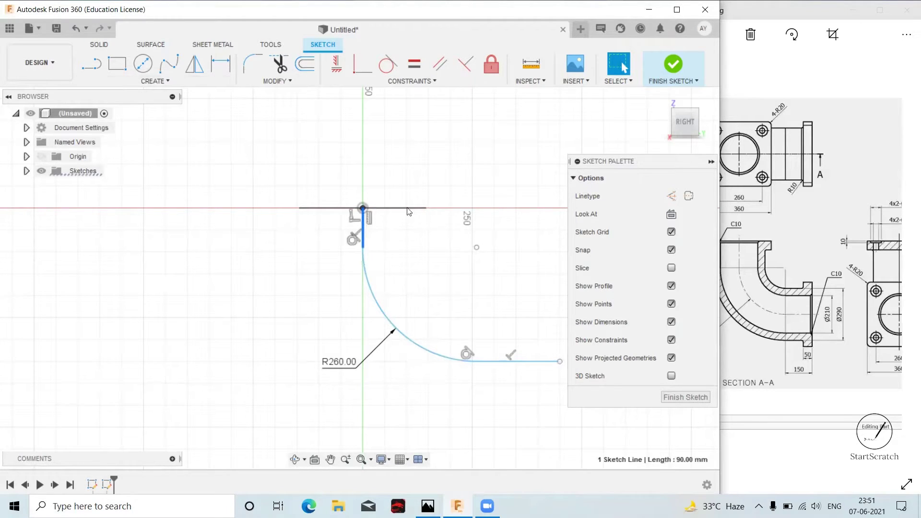
{"action": "left_click", "coordinate": [852, 321]}
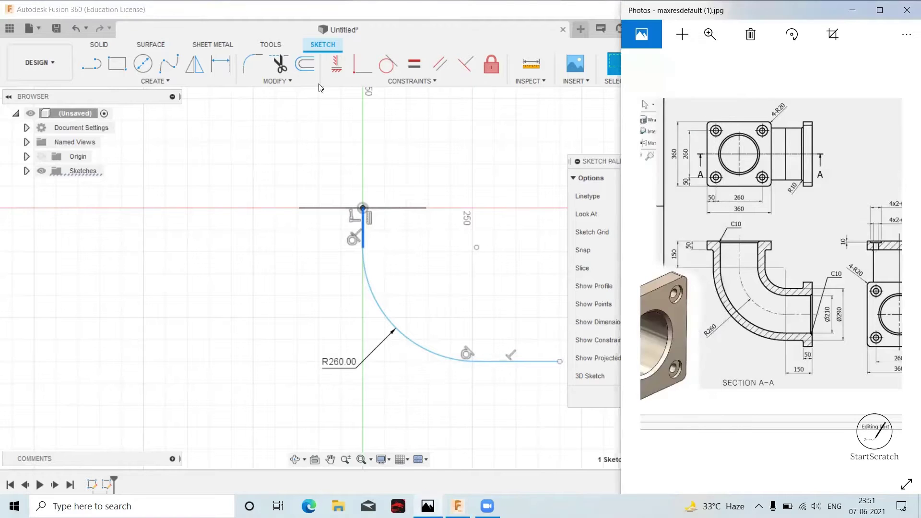
{"action": "left_click", "coordinate": [220, 64]}
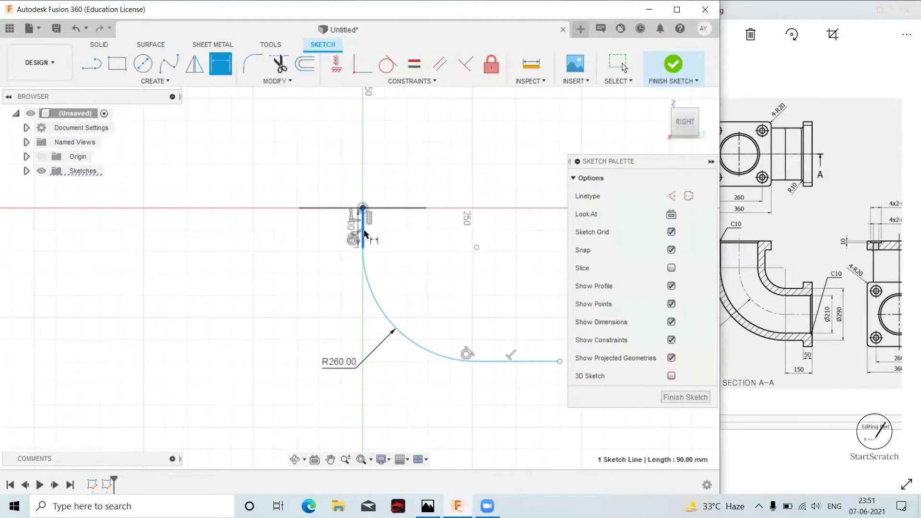
{"action": "left_click", "coordinate": [364, 235]}
{"action": "left_click", "coordinate": [408, 229]}
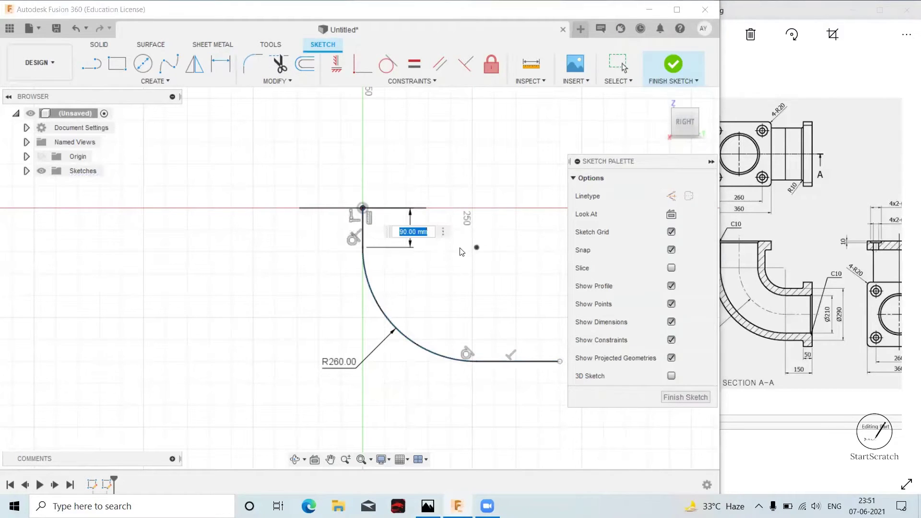
{"action": "type", "text": "150"}
{"action": "key", "text": "Return"}
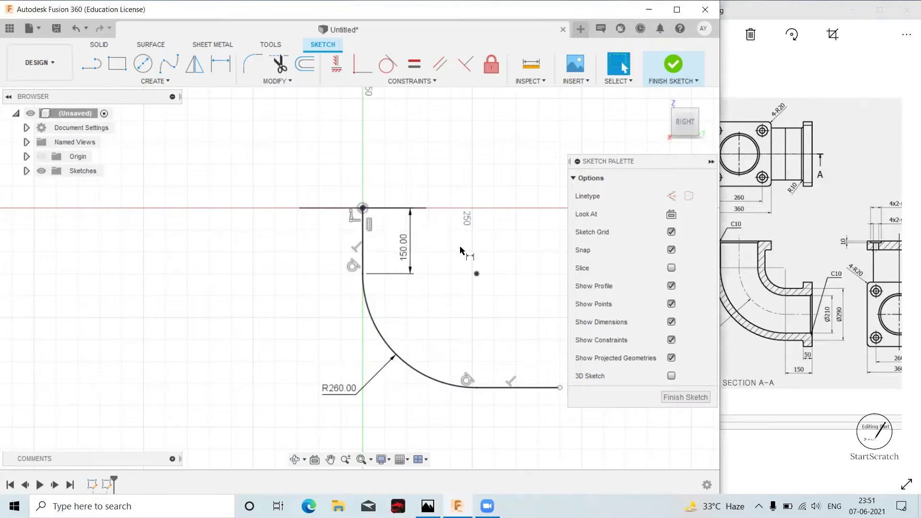
{"action": "middle_click_drag", "start_coordinate": [446, 377], "coordinate": [413, 404]}
{"action": "key", "text": "d"}
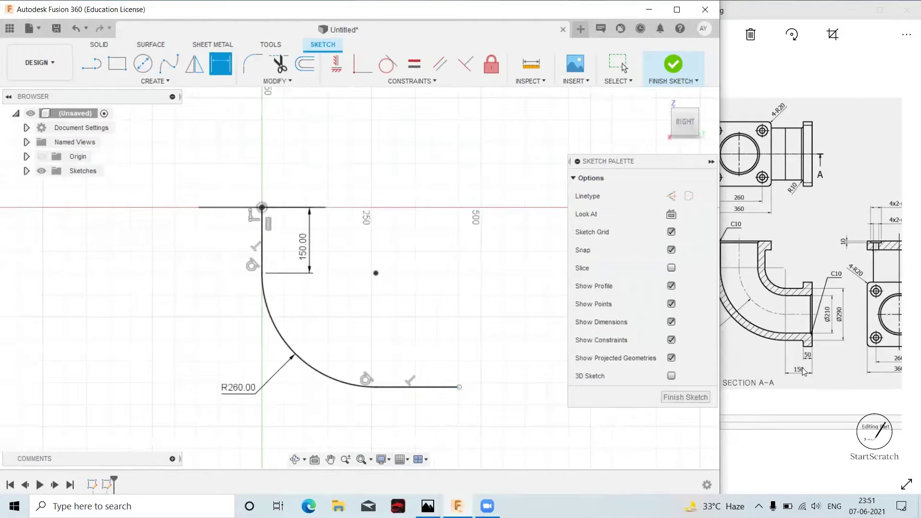
{"action": "left_click", "coordinate": [416, 387]}
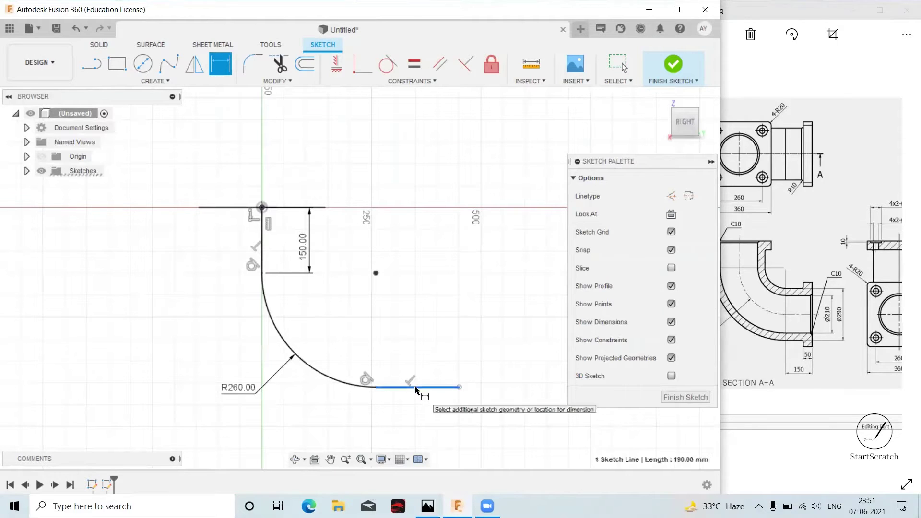
{"action": "left_click", "coordinate": [421, 416]}
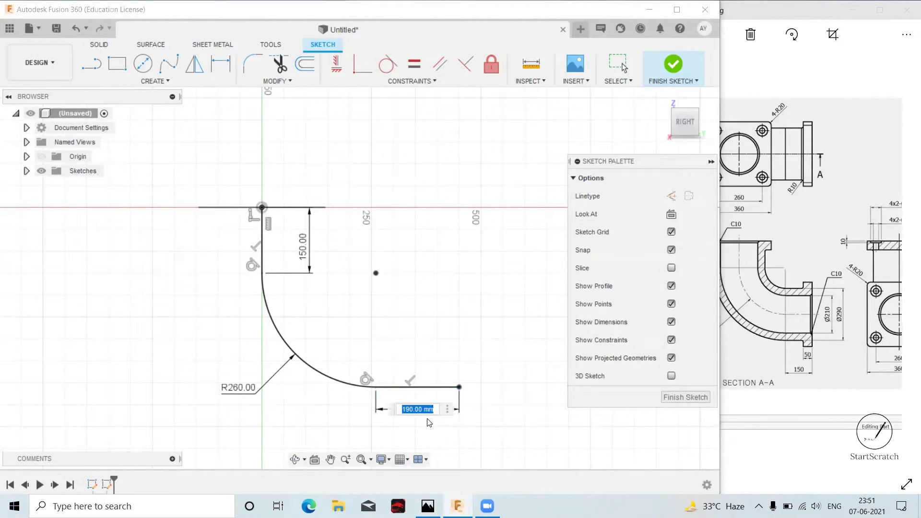
{"action": "type", "text": "150"}
{"action": "key", "text": "Return"}
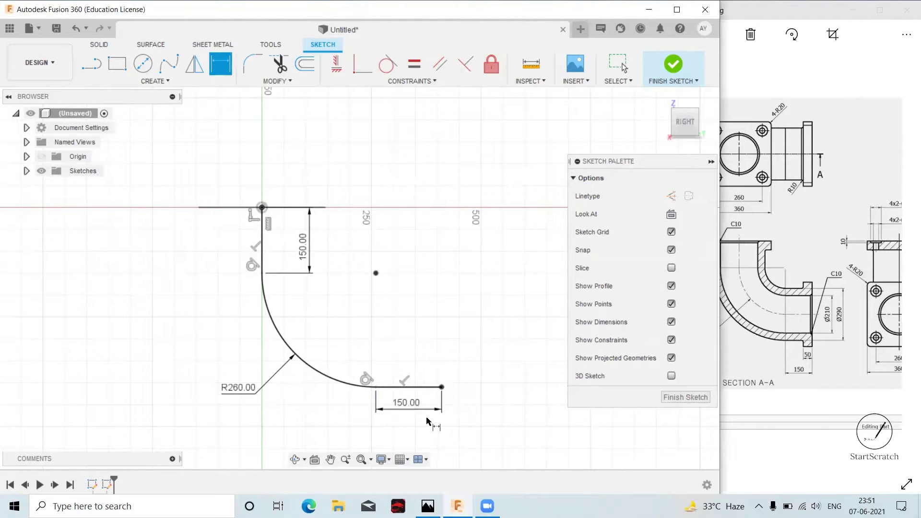
Finish the path sketch and return to solid modelling.
{"action": "mouse_move", "coordinate": [495, 325]}
{"action": "middle_mouse_down"}
{"action": "mouse_move", "coordinate": [513, 244]}
{"action": "mouse_move", "coordinate": [518, 294]}
{"action": "middle_mouse_up"}
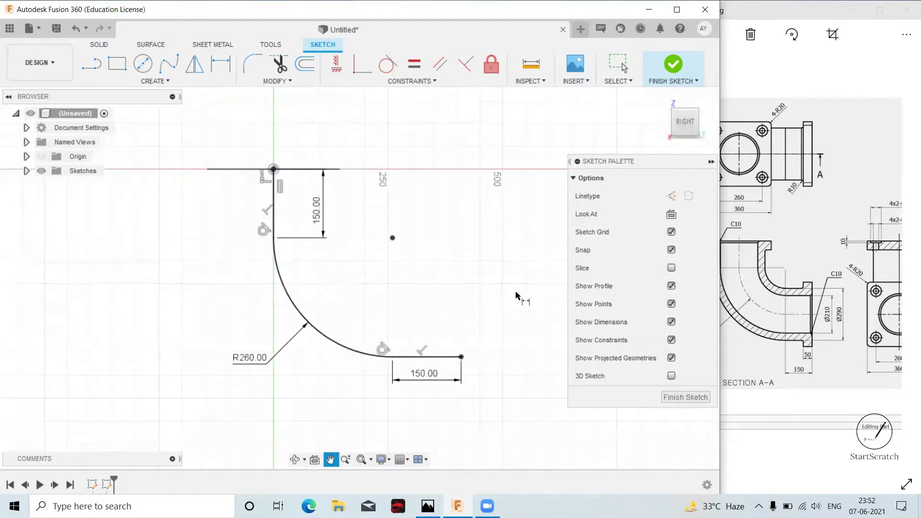
{"action": "left_click", "coordinate": [670, 72]}
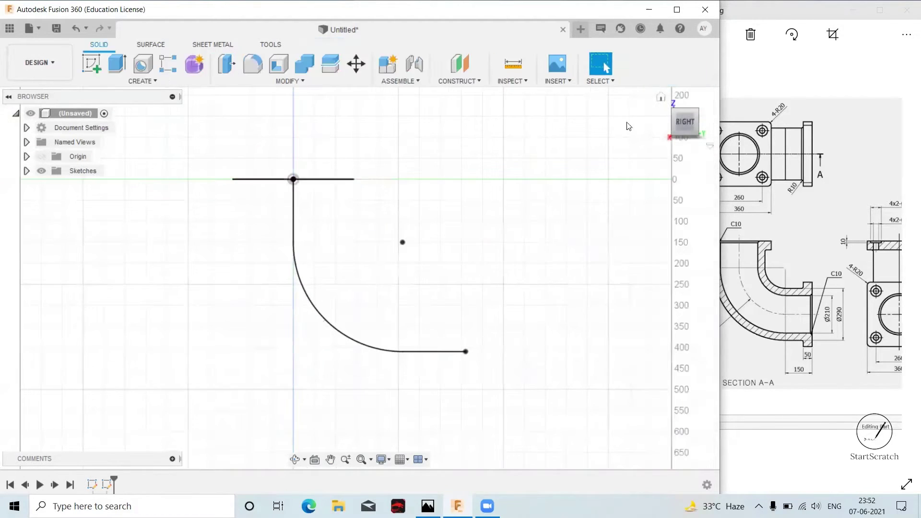
{"action": "scroll", "coordinate": [503, 281], "scroll_direction": "down", "scroll_amount": 3}
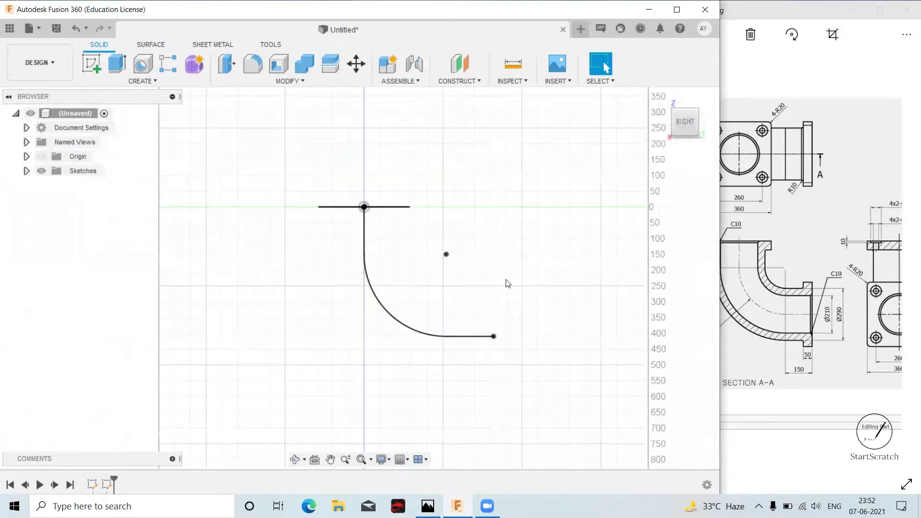
{"action": "scroll", "coordinate": [485, 282], "scroll_direction": "up", "scroll_amount": 1}
{"action": "left_click", "coordinate": [156, 82]}
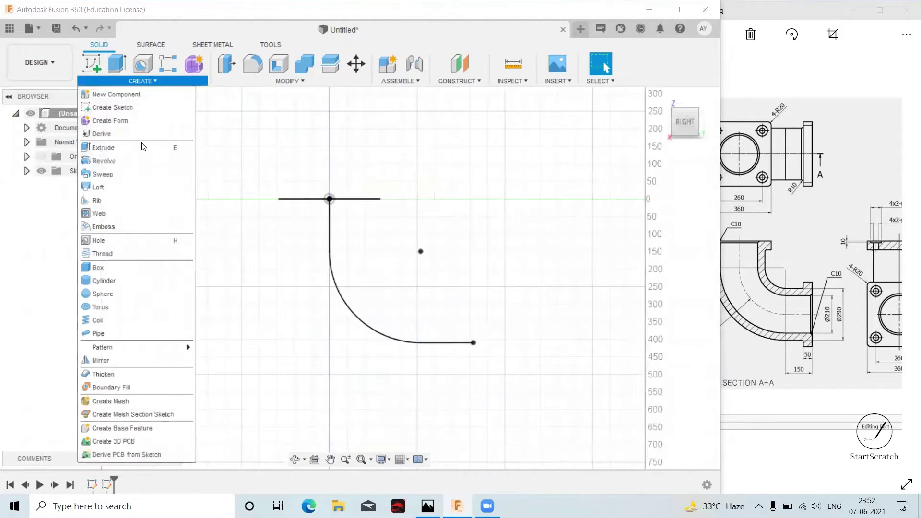
Sweep the 290 mm circle along the R260 bent path as a new solid body.
{"action": "left_click", "coordinate": [124, 177]}
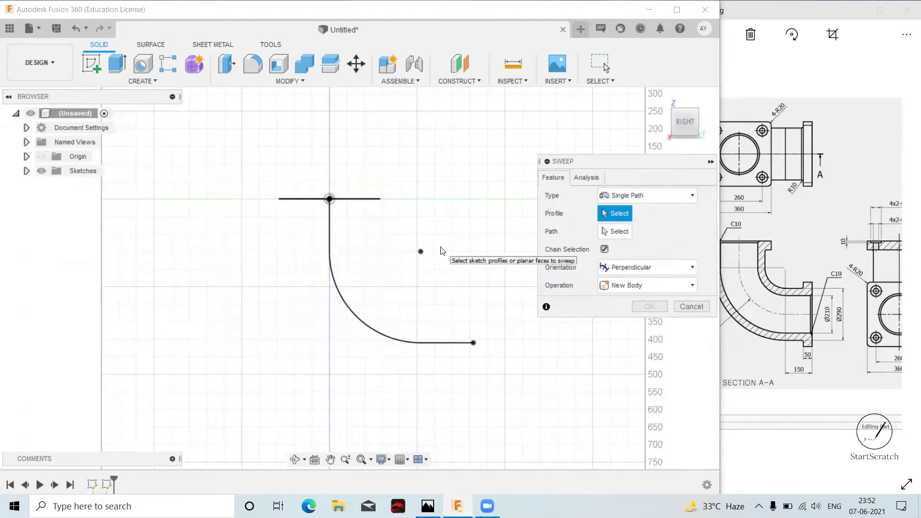
{"action": "middle_click_drag", "start_coordinate": [437, 255], "coordinate": [439, 266], "text": "shift"}
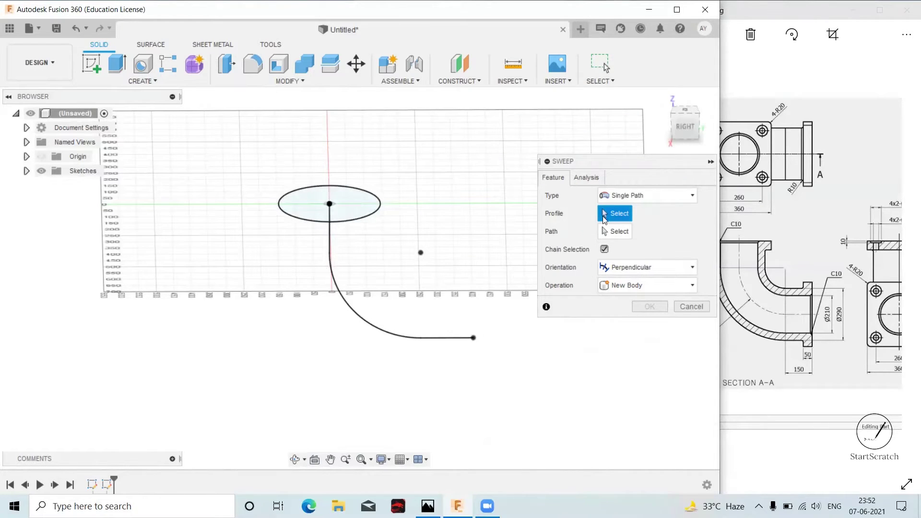
{"action": "left_click", "coordinate": [353, 213]}
{"action": "left_click", "coordinate": [614, 232]}
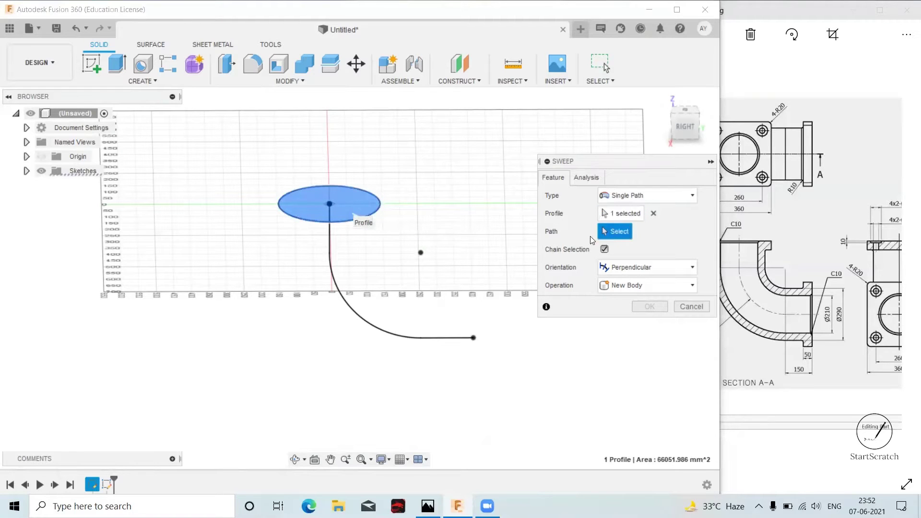
{"action": "left_click", "coordinate": [331, 273]}
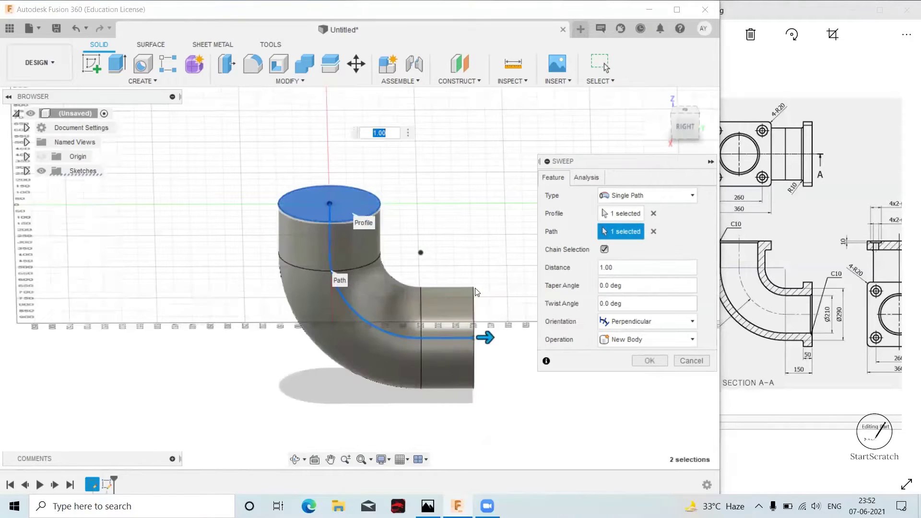
{"action": "middle_click_drag", "start_coordinate": [477, 294], "coordinate": [475, 297], "text": "shift"}
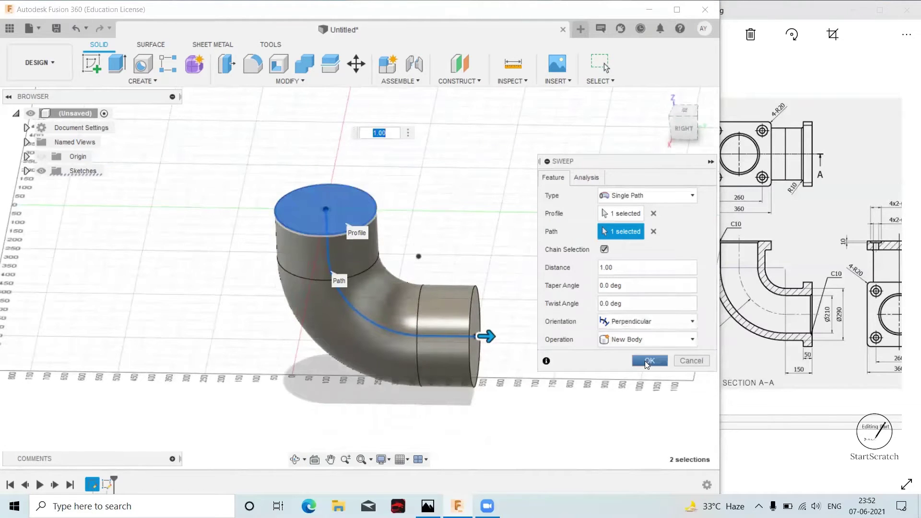
{"action": "left_click", "coordinate": [648, 362]}
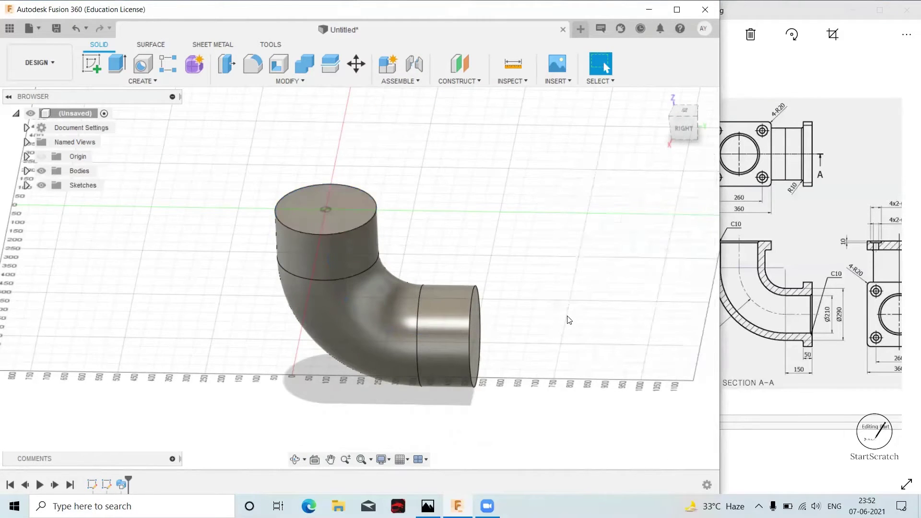
Review the flange section views in the reference drawing, then begin a new sketch.
{"action": "middle_click_drag", "start_coordinate": [569, 320], "coordinate": [557, 315], "text": "shift"}
{"action": "left_click", "coordinate": [764, 272]}
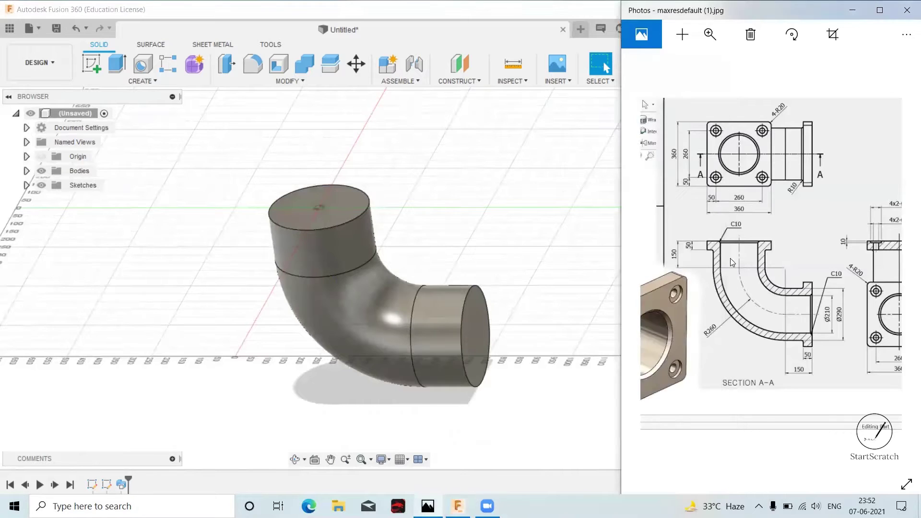
{"action": "left_click_drag", "start_coordinate": [745, 290], "coordinate": [880, 291]}
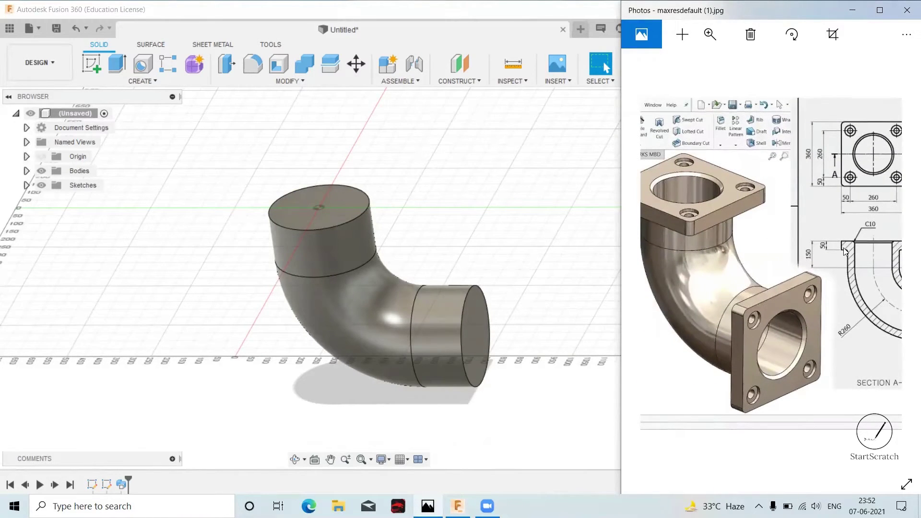
{"action": "left_click_drag", "start_coordinate": [845, 251], "coordinate": [751, 289]}
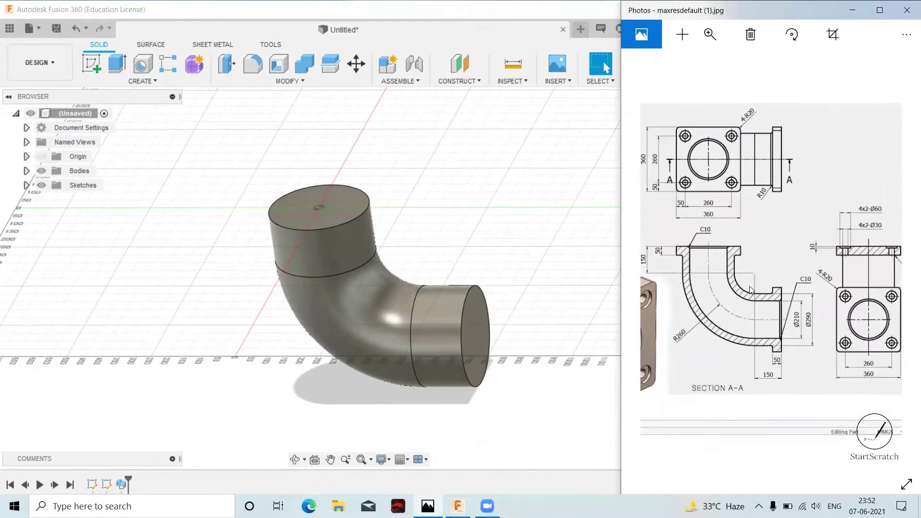
{"action": "left_click", "coordinate": [96, 69]}
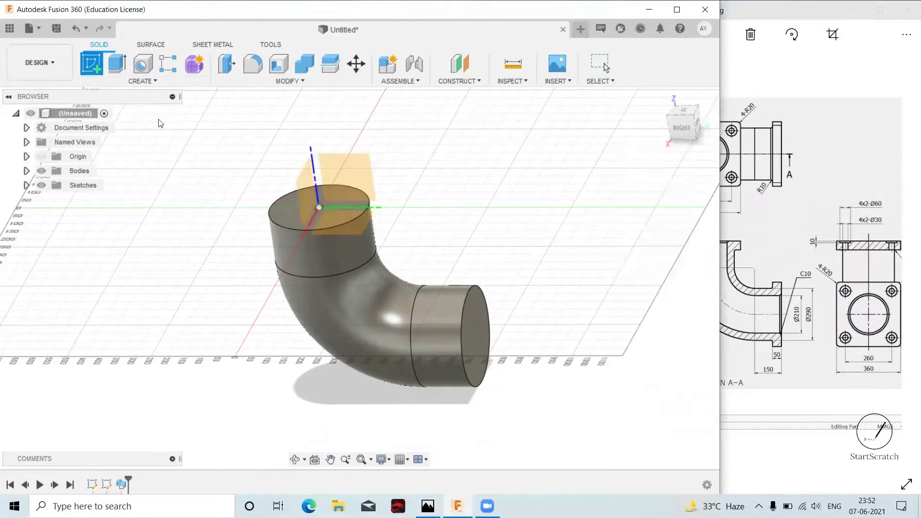
Draw a concentric 210 mm diameter circle on the pipe's top end face.
{"action": "left_click", "coordinate": [339, 214]}
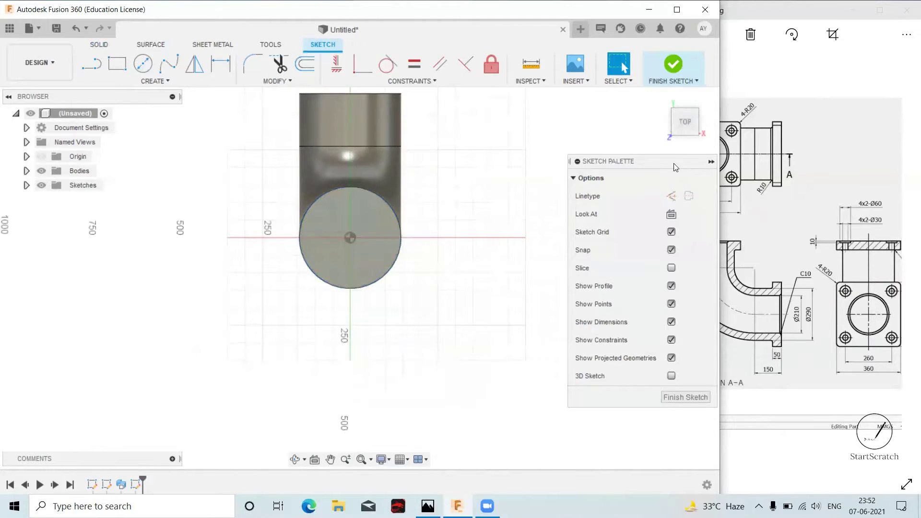
{"action": "left_click", "coordinate": [725, 167]}
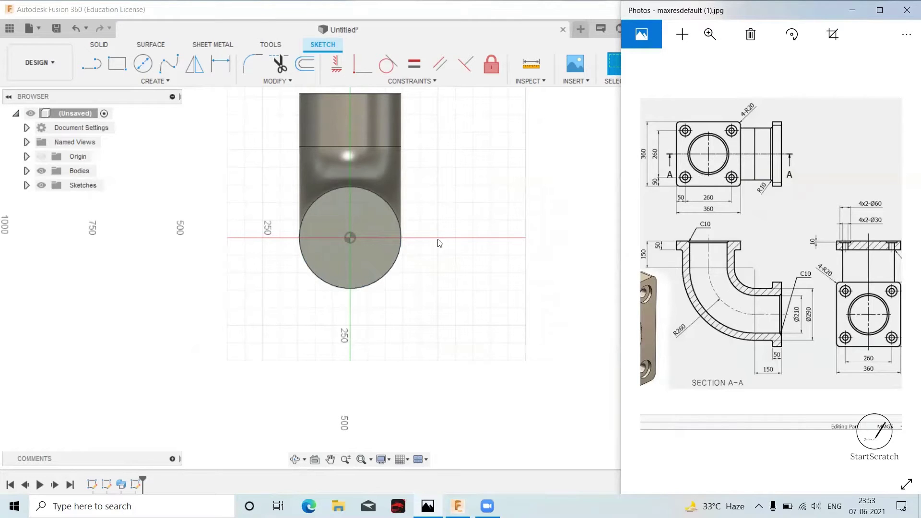
{"action": "left_click", "coordinate": [142, 63]}
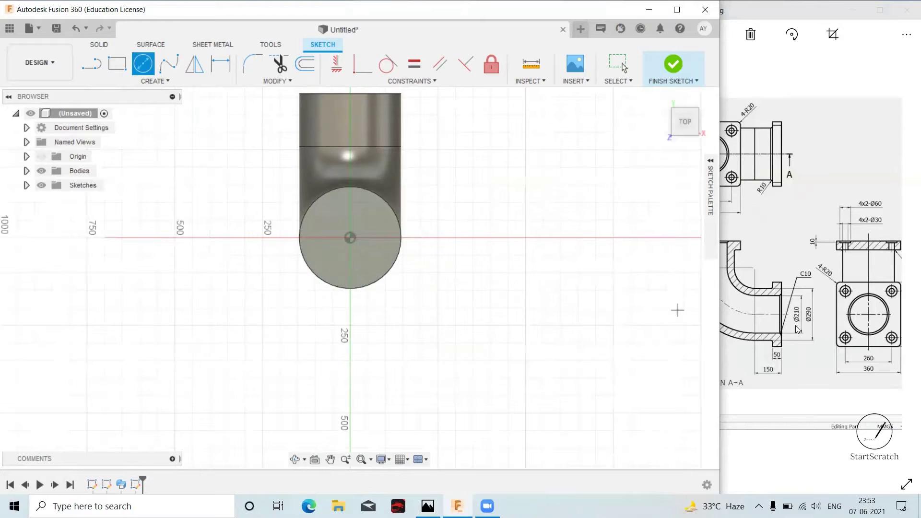
{"action": "left_click", "coordinate": [350, 237]}
{"action": "type", "text": "2"}
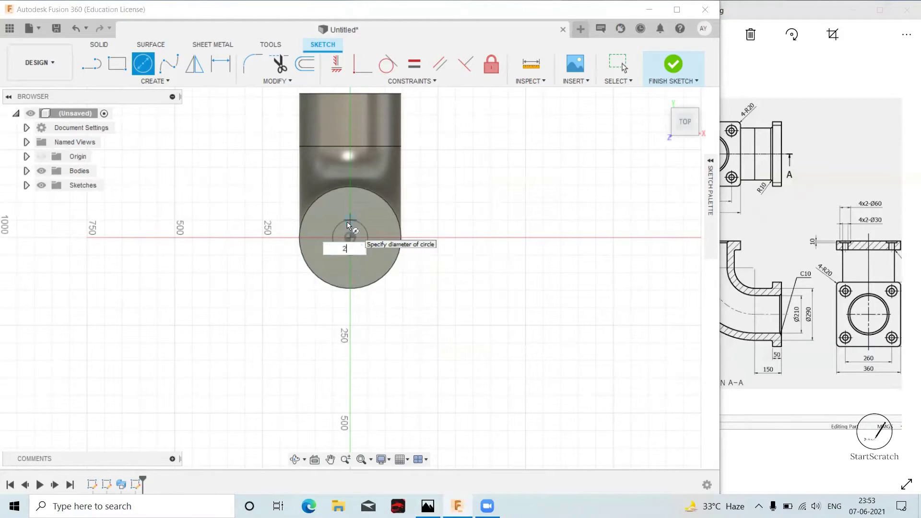
{"action": "type", "text": "10"}
{"action": "key", "text": "Return"}
{"action": "key", "text": "Escape"}
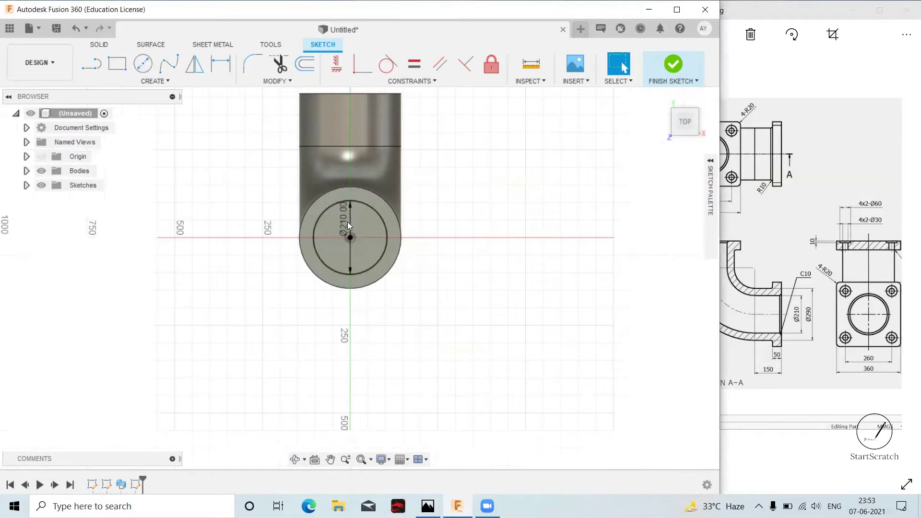
Finish the bore circle sketch and orbit around the elbow to inspect it.
{"action": "mouse_move", "coordinate": [469, 306]}
{"action": "middle_mouse_down", "text": "shift"}
{"action": "mouse_move", "coordinate": [456, 277]}
{"action": "mouse_move", "coordinate": [466, 273]}
{"action": "middle_mouse_up", "text": "shift"}
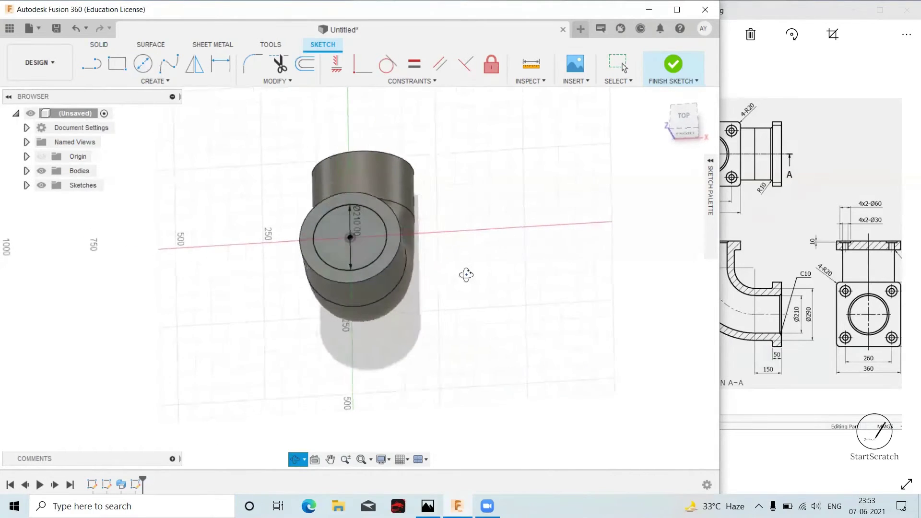
{"action": "left_click", "coordinate": [676, 65]}
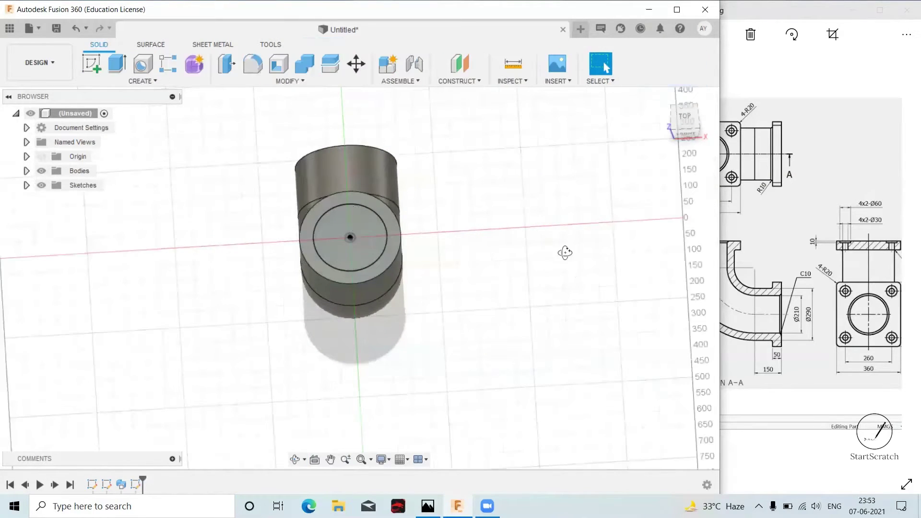
{"action": "mouse_move", "coordinate": [565, 250]}
{"action": "middle_mouse_down", "text": "shift"}
{"action": "mouse_move", "coordinate": [530, 199]}
{"action": "mouse_move", "coordinate": [491, 254]}
{"action": "middle_mouse_up", "text": "shift"}
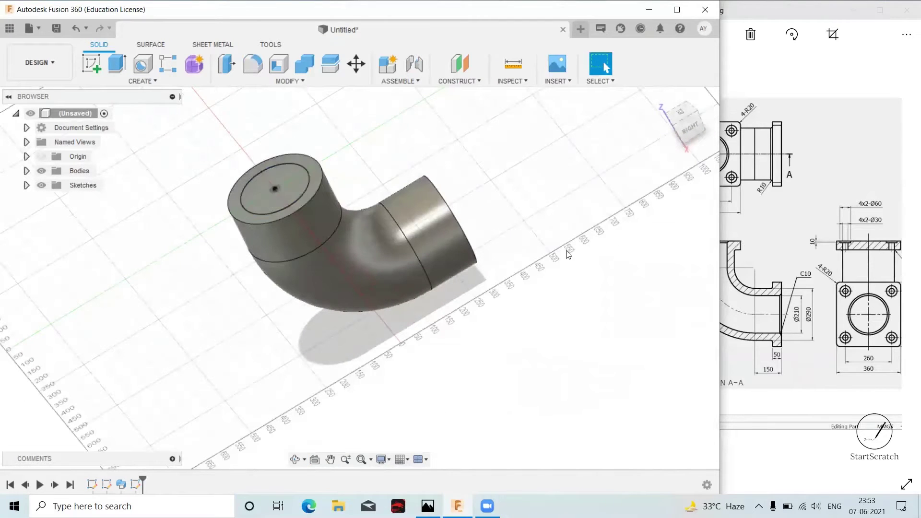
{"action": "mouse_move", "coordinate": [546, 228]}
{"action": "middle_mouse_down", "text": "shift"}
{"action": "mouse_move", "coordinate": [524, 201]}
{"action": "mouse_move", "coordinate": [501, 237]}
{"action": "middle_mouse_up", "text": "shift"}
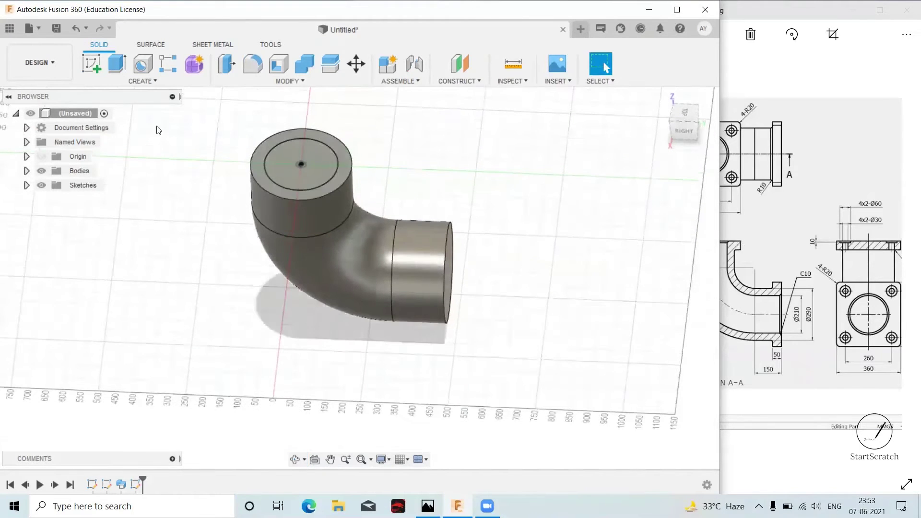
Make Sketch2's centreline path visible in the browser.
{"action": "left_click", "coordinate": [41, 157]}
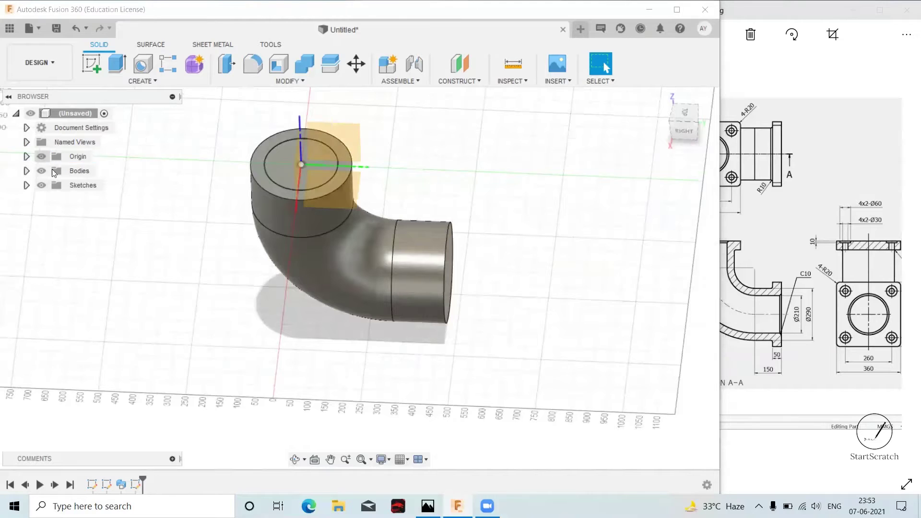
{"action": "left_click", "coordinate": [27, 185]}
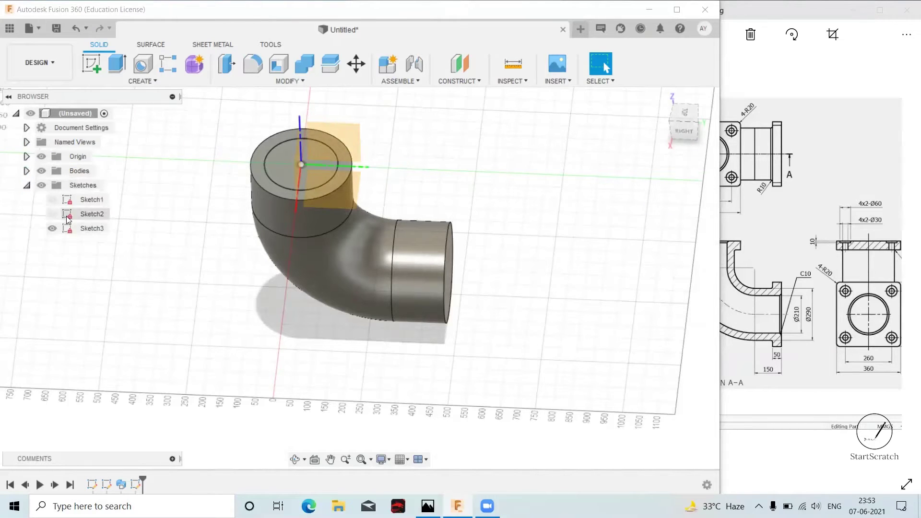
{"action": "left_click", "coordinate": [53, 214]}
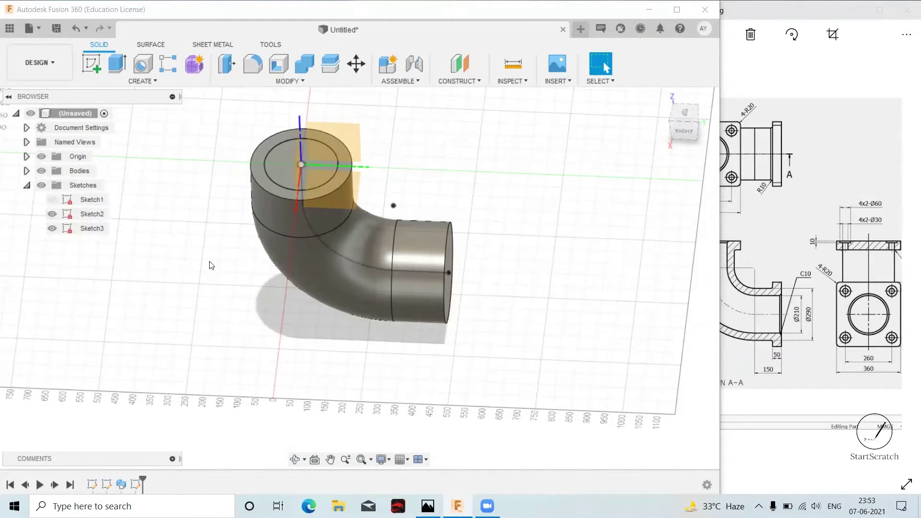
{"action": "left_click", "coordinate": [42, 157]}
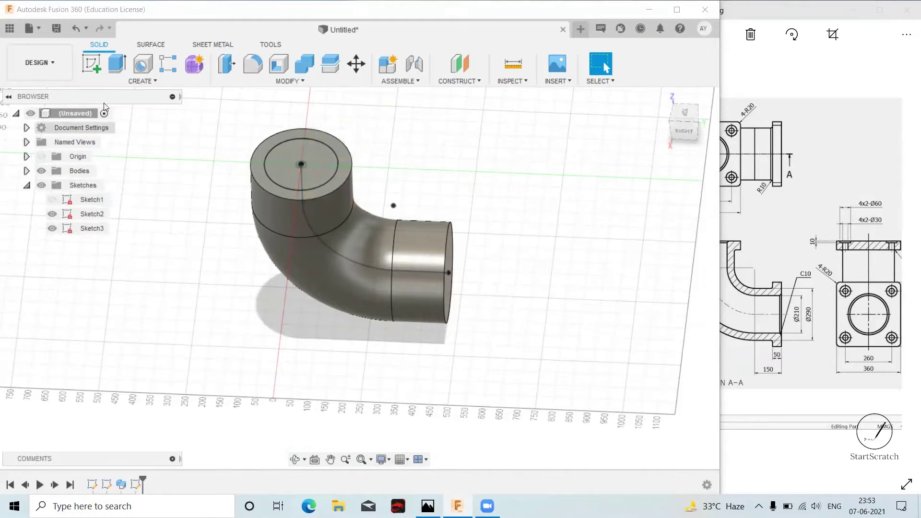
Sweep the 210 mm inner circle along the centreline as a Cut through the elbow.
{"action": "left_click", "coordinate": [142, 81]}
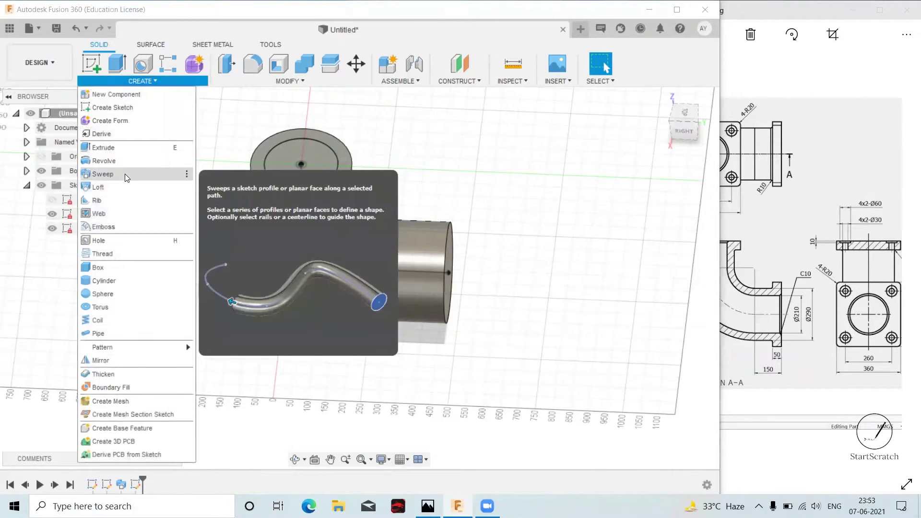
{"action": "left_click", "coordinate": [124, 173]}
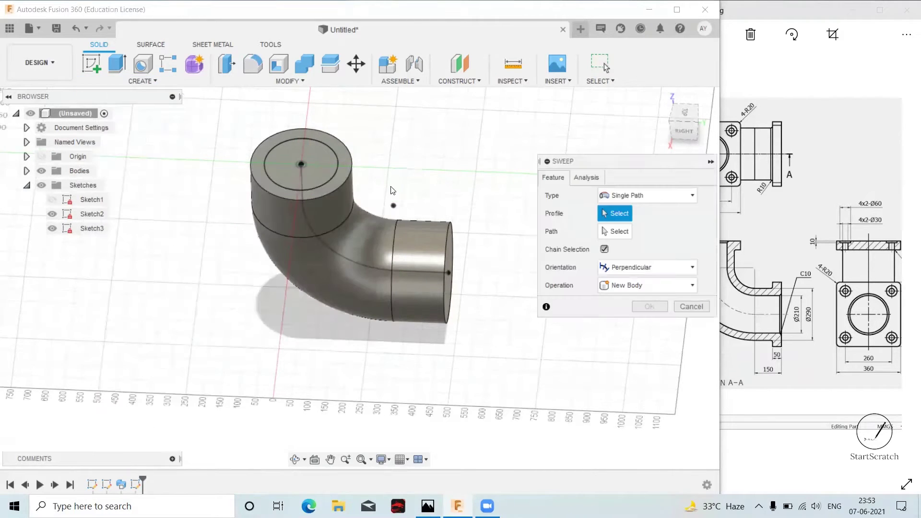
{"action": "left_click", "coordinate": [326, 169]}
{"action": "left_click", "coordinate": [617, 232]}
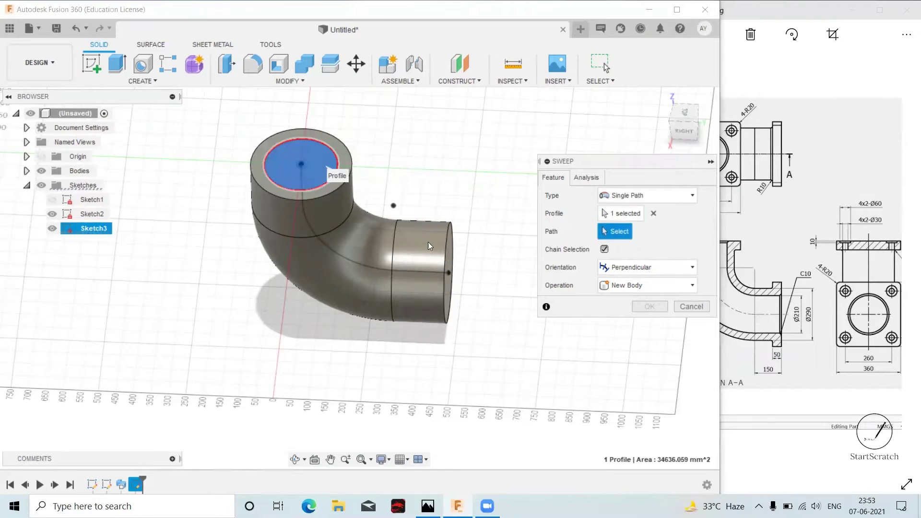
{"action": "left_click", "coordinate": [352, 258]}
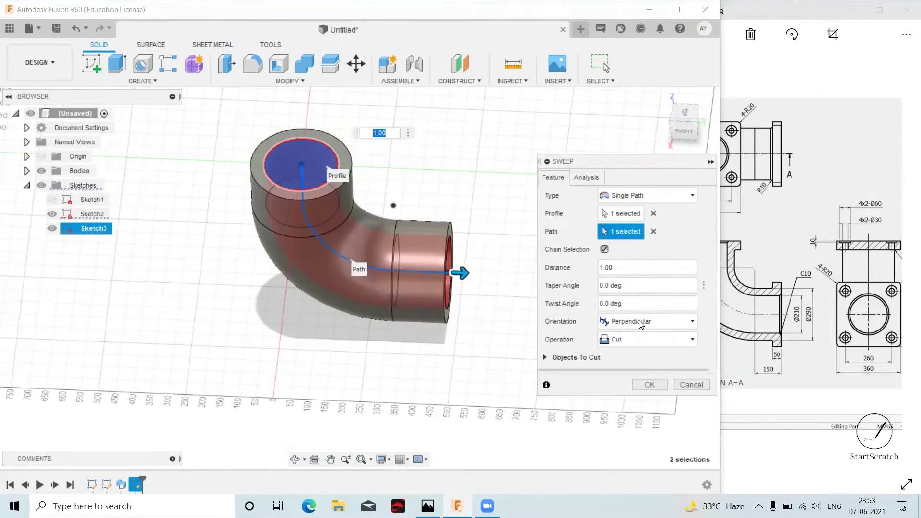
{"action": "left_click", "coordinate": [641, 339]}
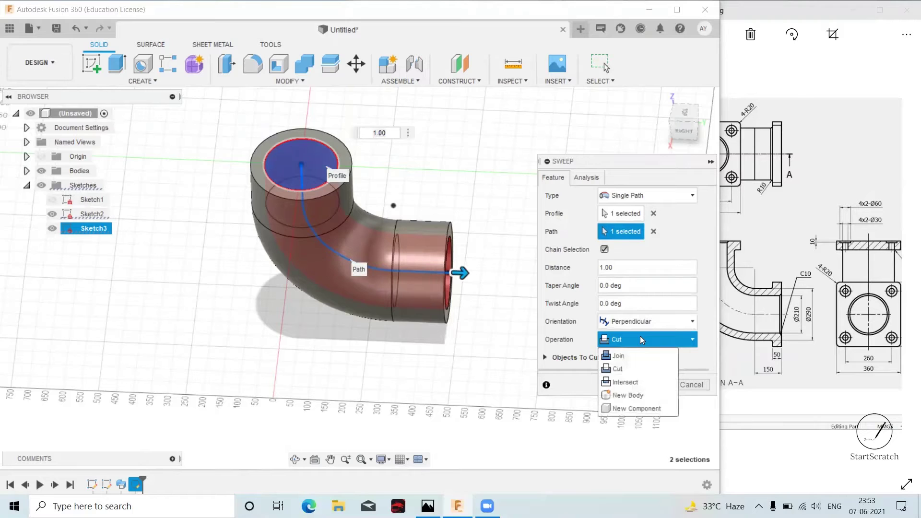
{"action": "left_click", "coordinate": [640, 339]}
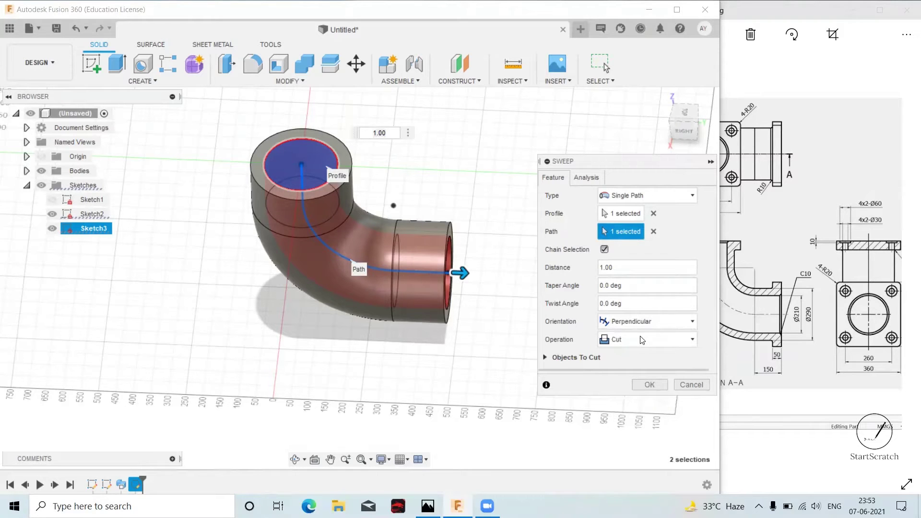
{"action": "left_click", "coordinate": [608, 346]}
{"action": "left_click", "coordinate": [619, 366]}
{"action": "left_click", "coordinate": [649, 385]}
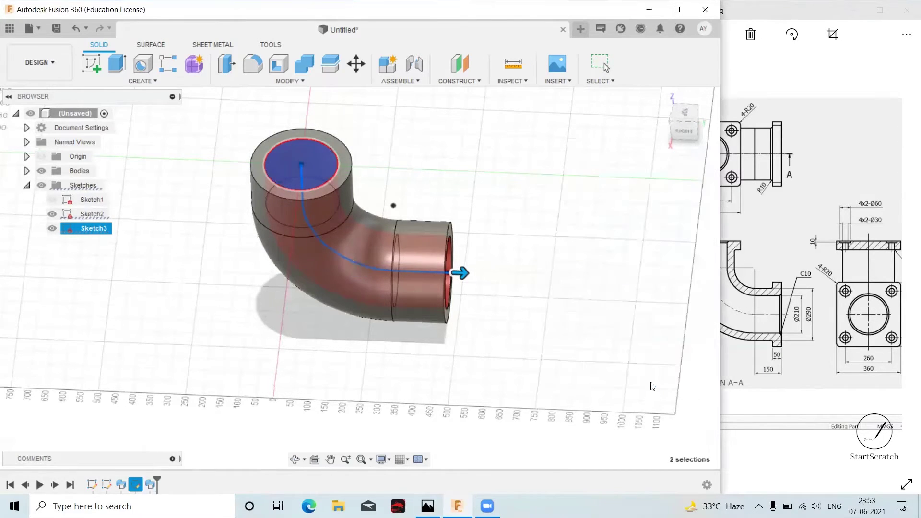
Hide the Sketch2 path line on the hollow elbow.
{"action": "mouse_move", "coordinate": [483, 265]}
{"action": "middle_mouse_down", "text": "shift"}
{"action": "mouse_move", "coordinate": [386, 235]}
{"action": "mouse_move", "coordinate": [486, 223]}
{"action": "mouse_move", "coordinate": [518, 205]}
{"action": "middle_mouse_up", "text": "shift"}
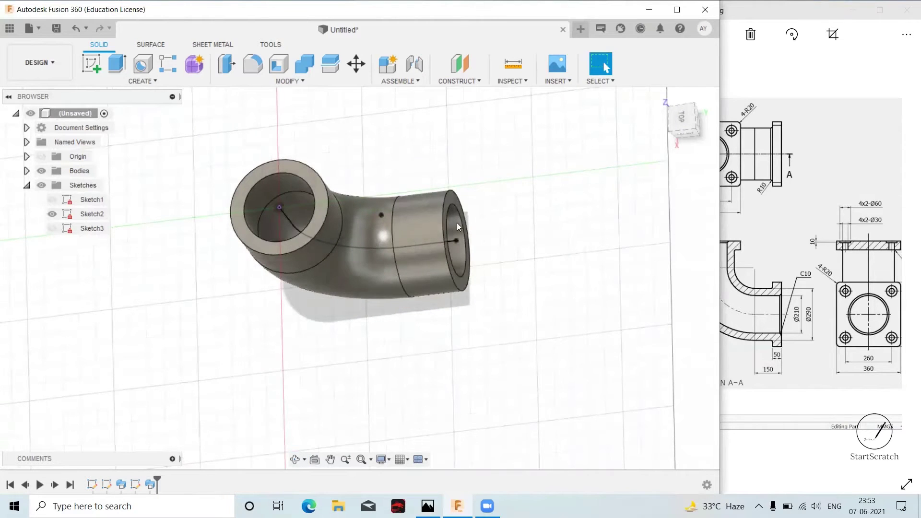
{"action": "left_click", "coordinate": [52, 214]}
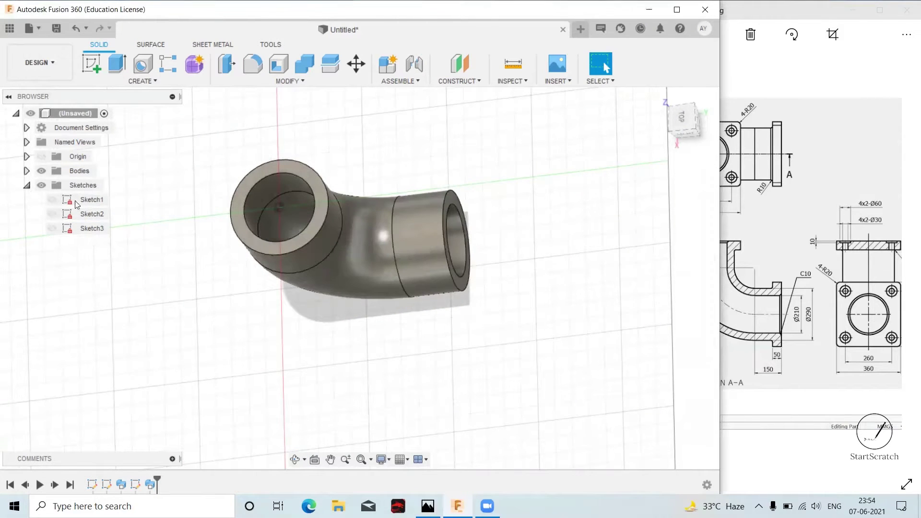
{"action": "middle_click_drag", "start_coordinate": [550, 304], "coordinate": [590, 300], "text": "shift"}
Review the reference drawing's 2D views and begin another new sketch.
{"action": "left_click", "coordinate": [776, 255]}
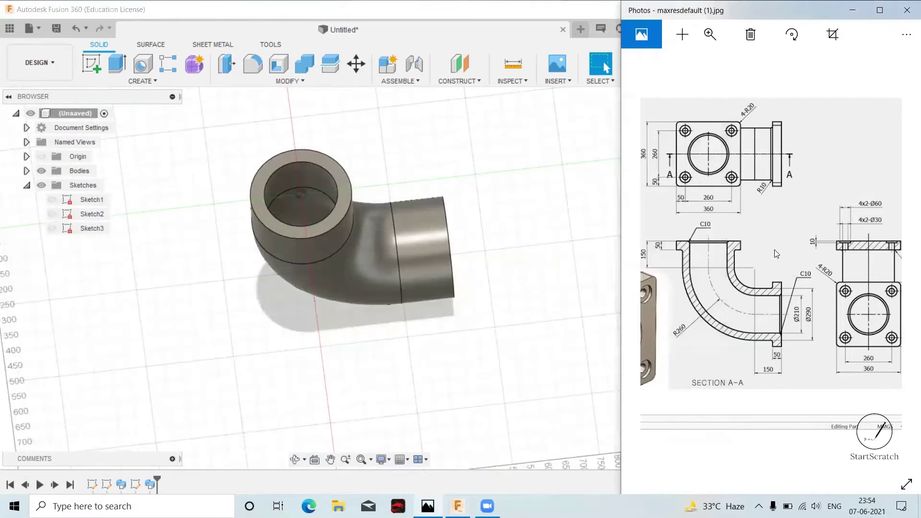
{"action": "scroll", "coordinate": [734, 254], "scroll_direction": "left", "scroll_amount": 5}
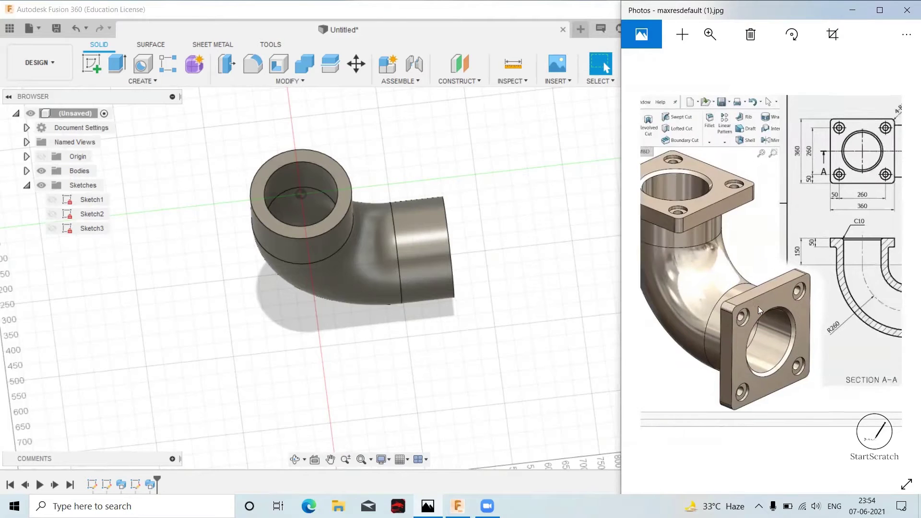
{"action": "left_click_drag", "start_coordinate": [835, 309], "coordinate": [682, 308]}
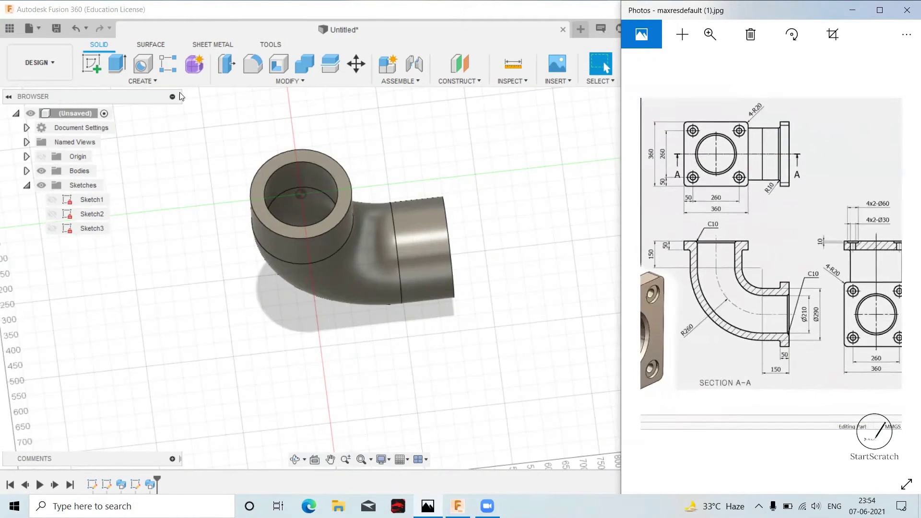
{"action": "left_click", "coordinate": [96, 70]}
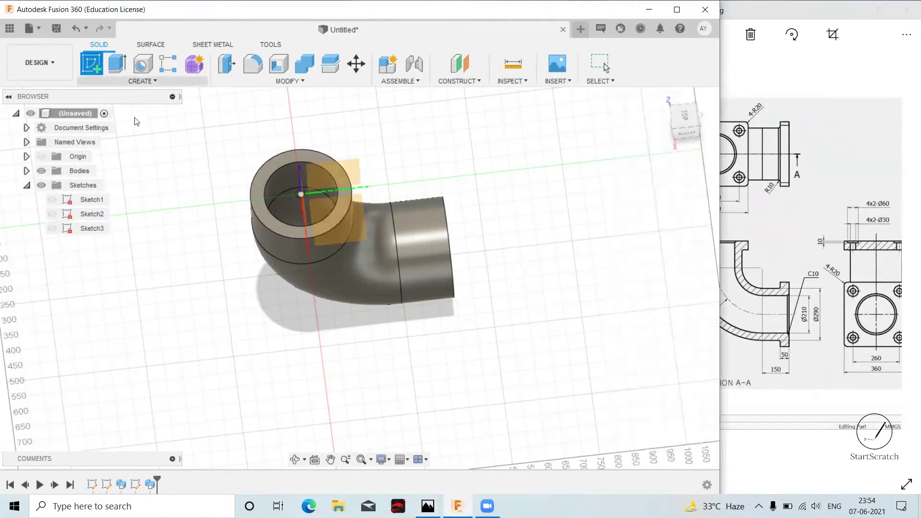
Draw a centre rectangle of 360 × 360 mm on the pipe's open end face.
{"action": "left_click", "coordinate": [257, 188]}
{"action": "left_click", "coordinate": [766, 270]}
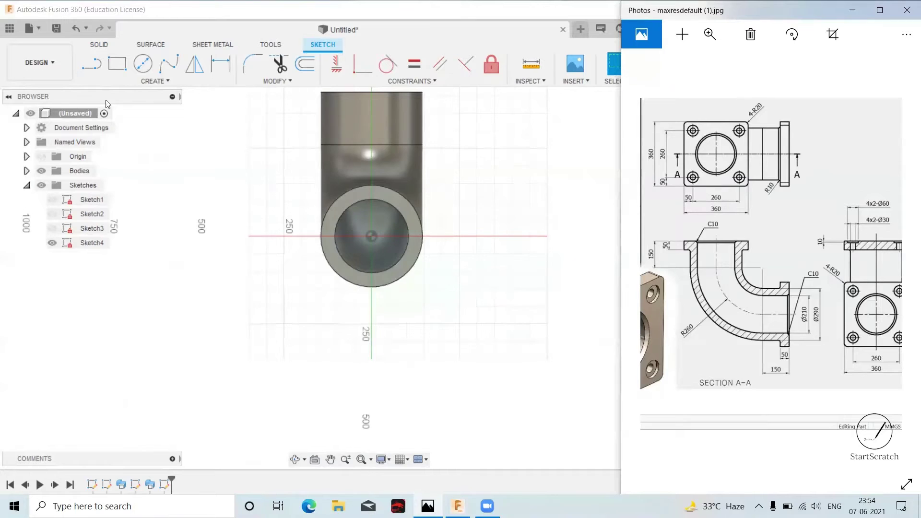
{"action": "left_click", "coordinate": [152, 80]}
{"action": "mouse_move", "coordinate": [107, 107]}
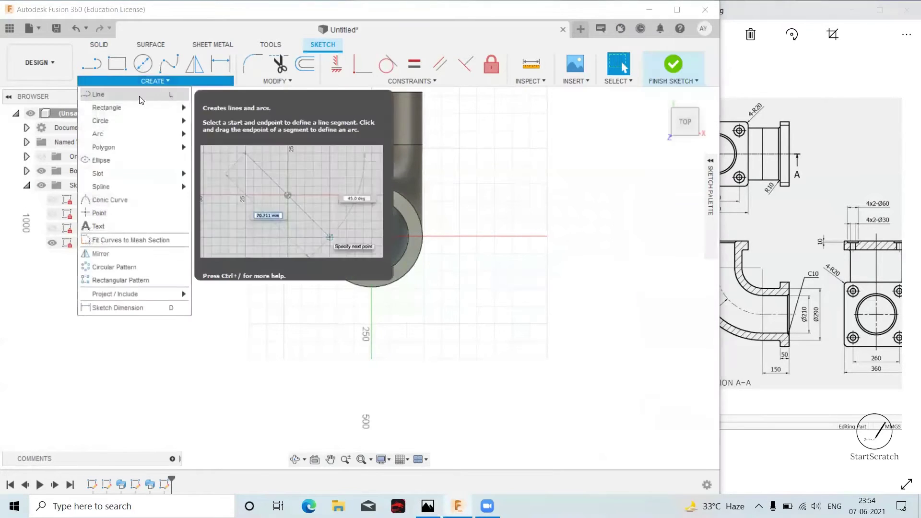
{"action": "left_click", "coordinate": [227, 134]}
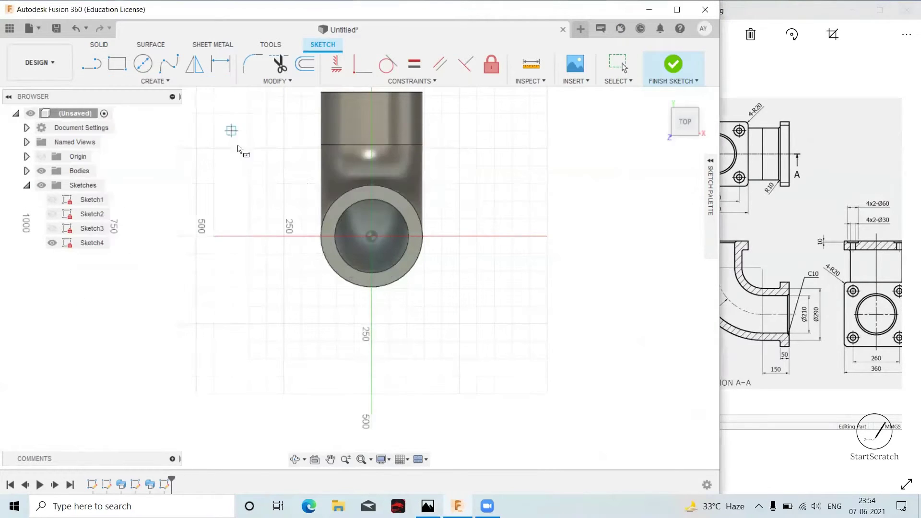
{"action": "left_click", "coordinate": [373, 236]}
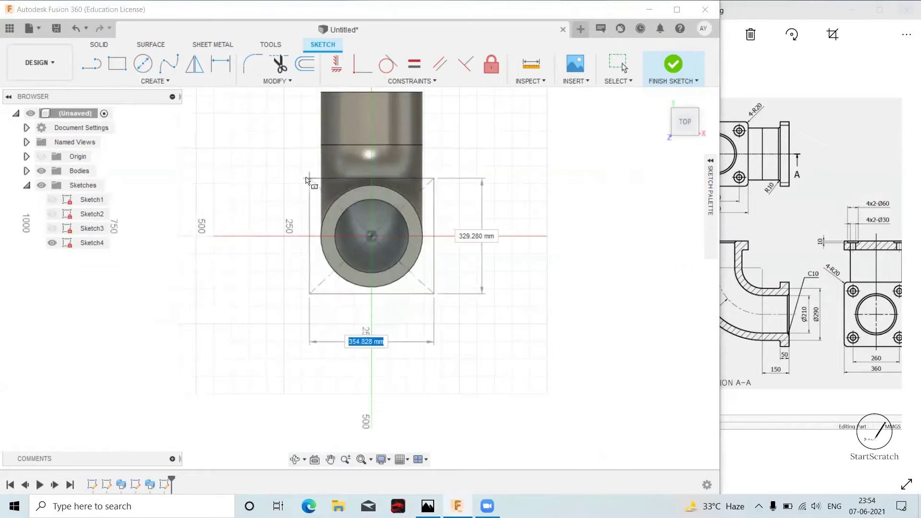
{"action": "type", "text": "360"}
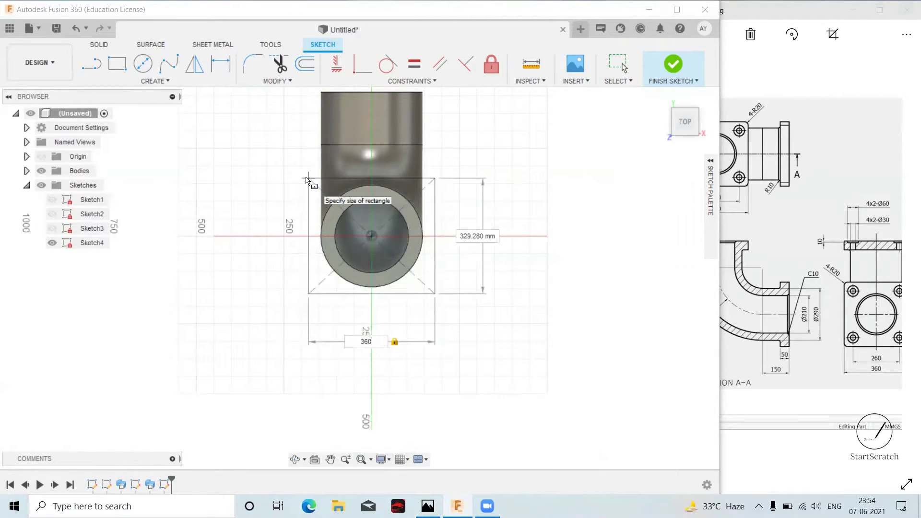
{"action": "key", "text": "Tab"}
{"action": "type", "text": "360"}
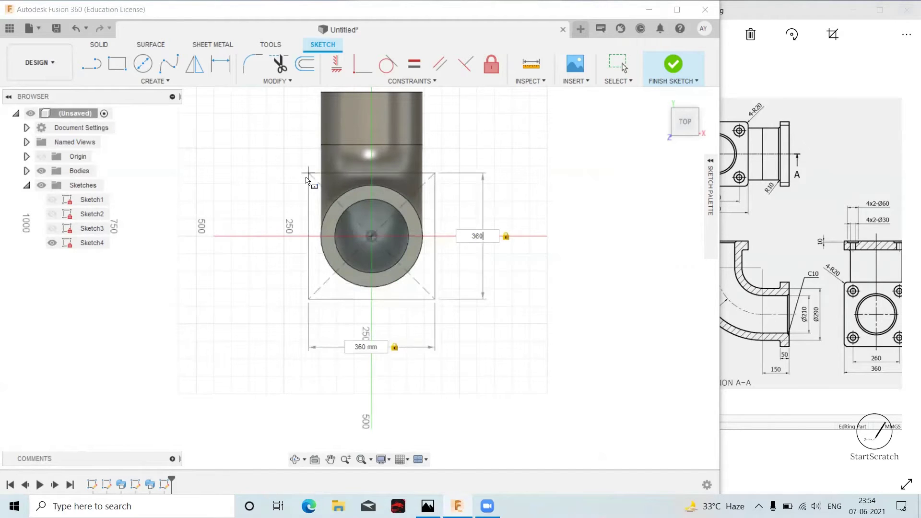
{"action": "key", "text": "Return"}
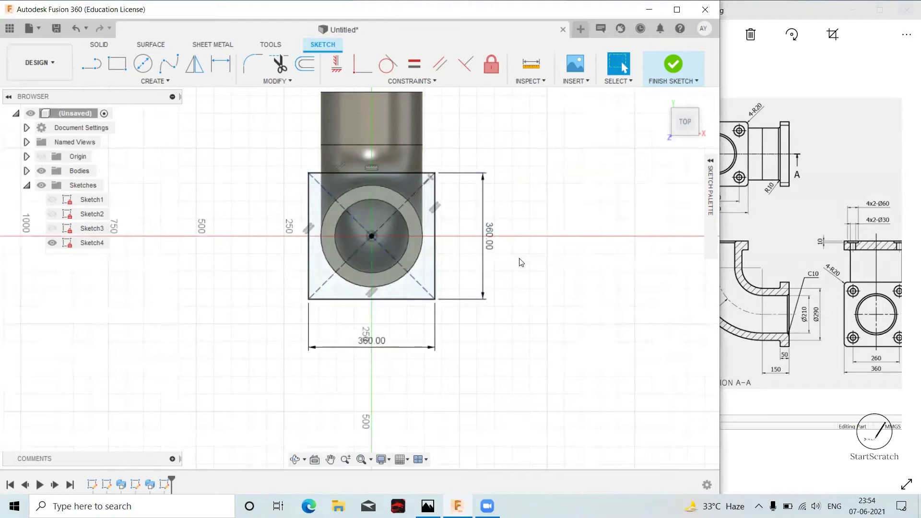
Check the square against the reference drawing and finish the flange sketch.
{"action": "mouse_move", "coordinate": [559, 264]}
{"action": "middle_mouse_down", "text": "shift"}
{"action": "mouse_move", "coordinate": [549, 273]}
{"action": "mouse_move", "coordinate": [555, 281]}
{"action": "mouse_move", "coordinate": [726, 267]}
{"action": "middle_mouse_up", "text": "shift"}
{"action": "left_click", "coordinate": [726, 264]}
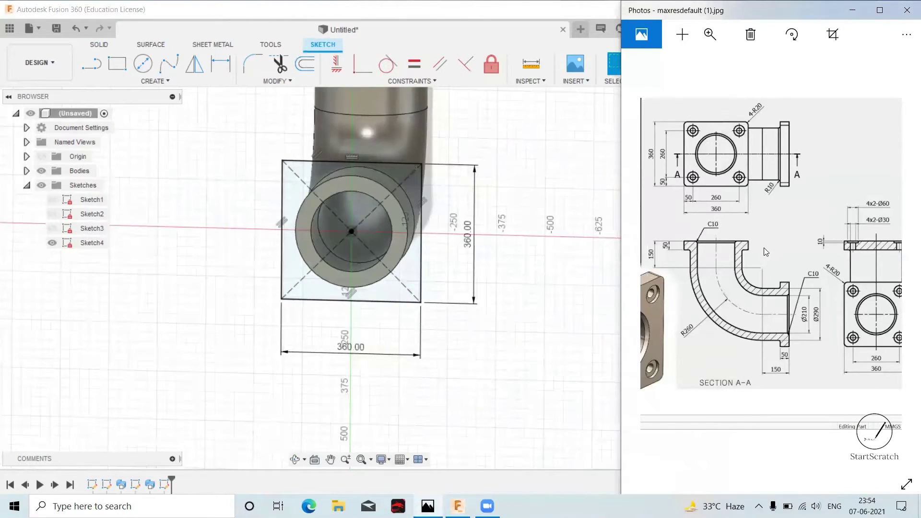
{"action": "left_click", "coordinate": [576, 209]}
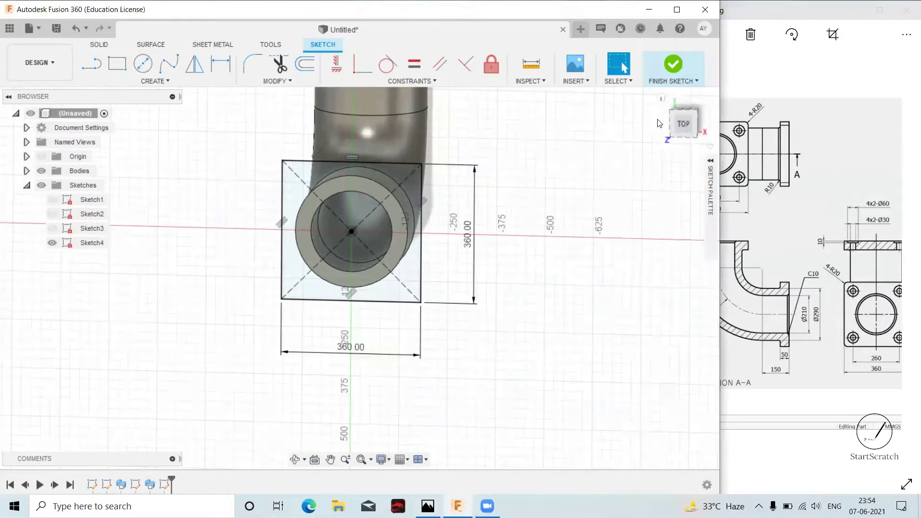
{"action": "left_click", "coordinate": [675, 68]}
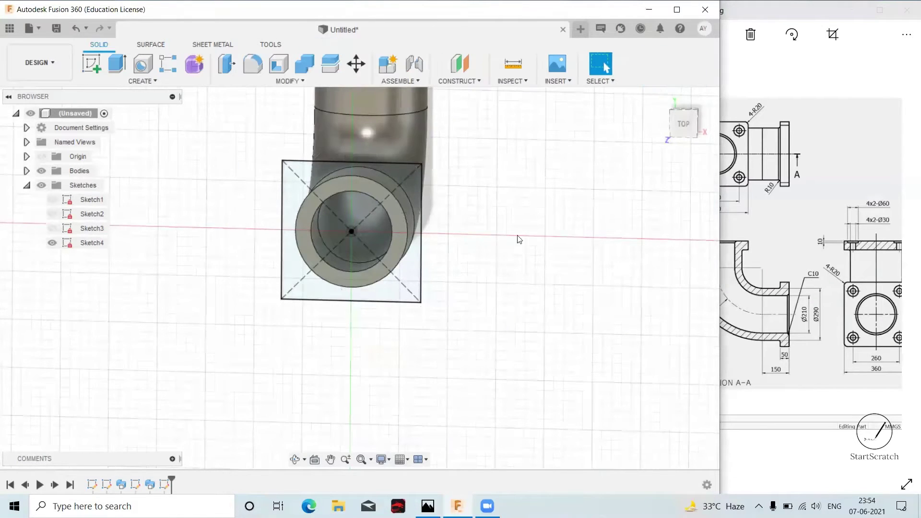
{"action": "middle_click_drag", "start_coordinate": [501, 239], "coordinate": [503, 154], "text": "shift"}
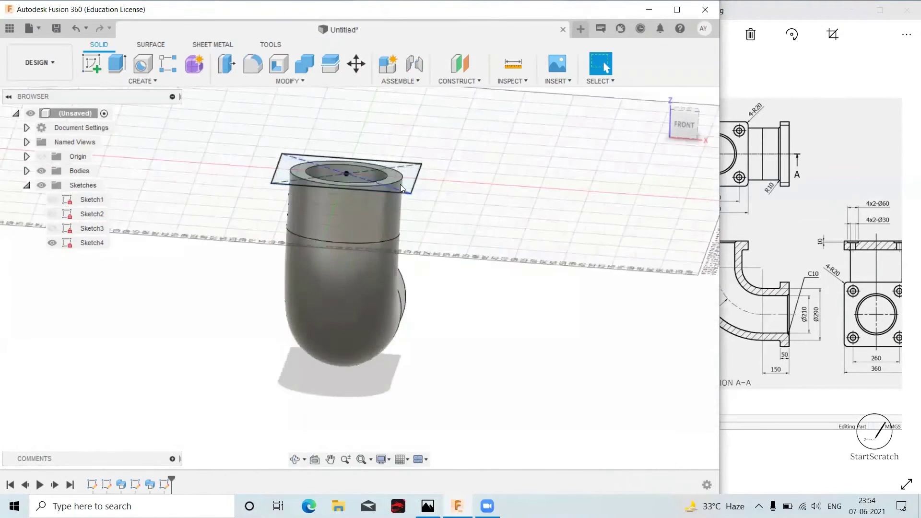
Extrude the square profile around the pipe end 50 mm downward, joined as the first flange.
{"action": "middle_click_drag", "start_coordinate": [485, 215], "coordinate": [468, 214], "text": "shift"}
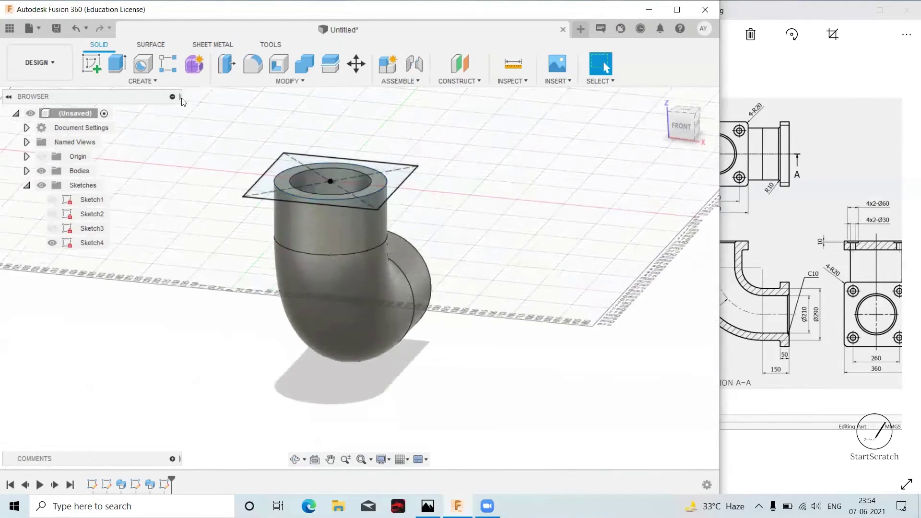
{"action": "left_click", "coordinate": [117, 64]}
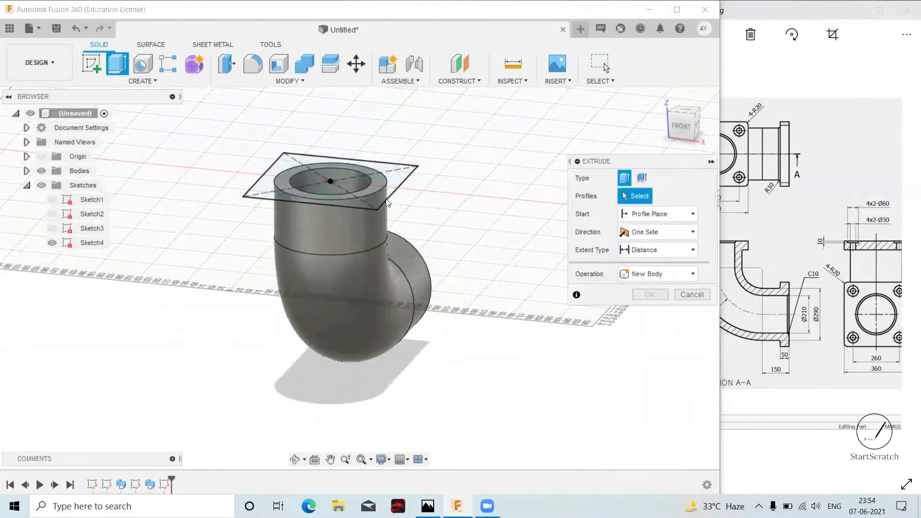
{"action": "left_click", "coordinate": [396, 175]}
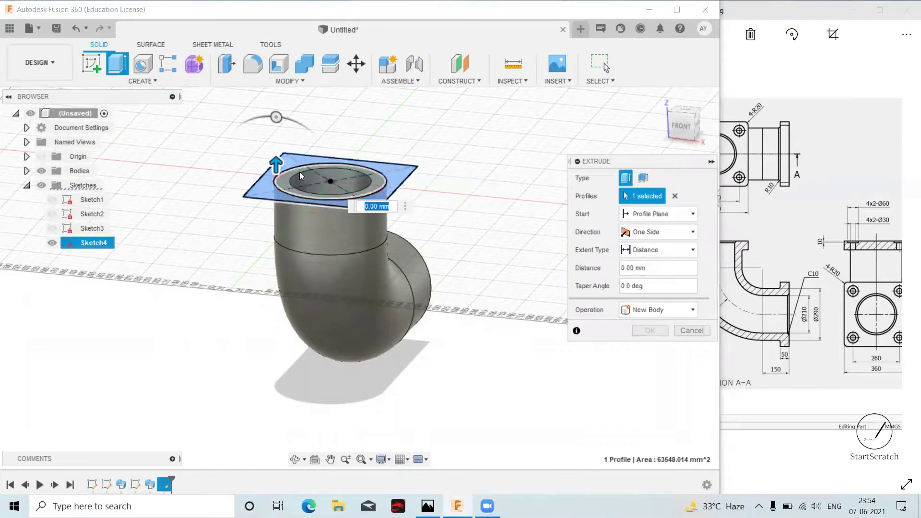
{"action": "left_click", "coordinate": [758, 219]}
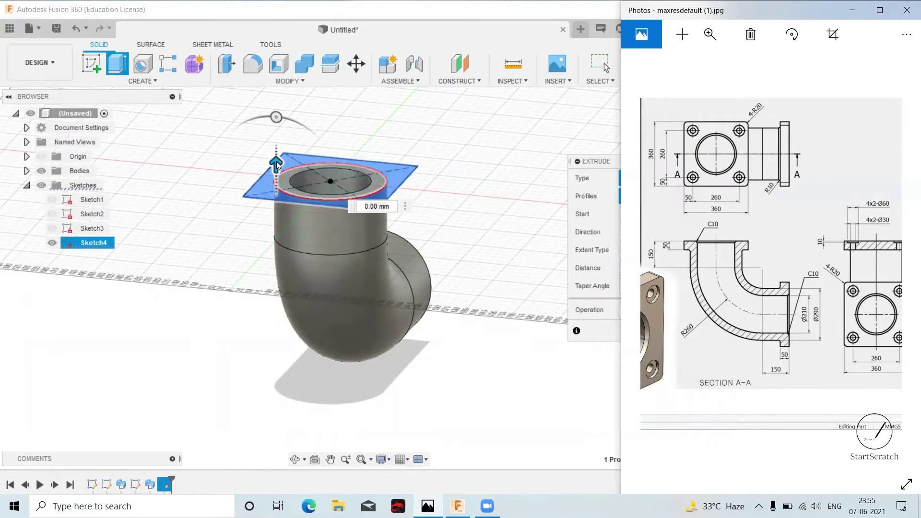
{"action": "left_click_drag", "start_coordinate": [276, 164], "coordinate": [276, 182]}
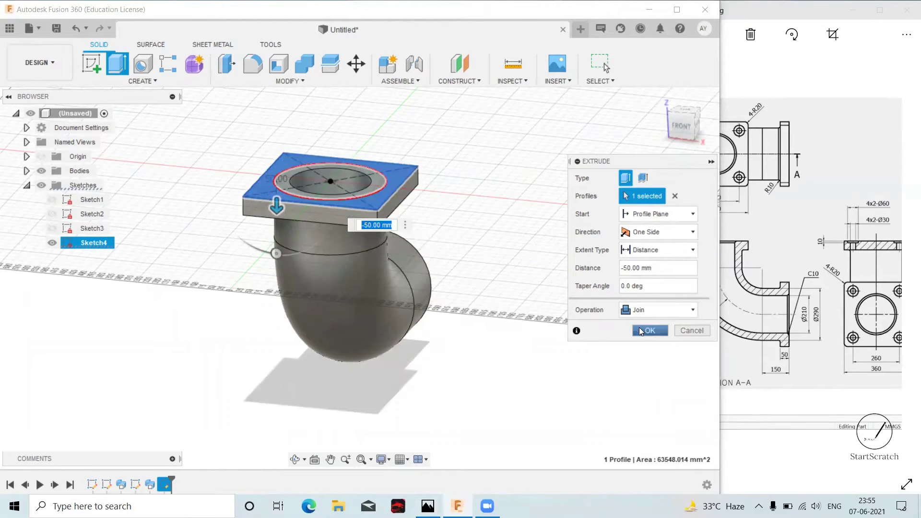
{"action": "left_click", "coordinate": [638, 329]}
{"action": "mouse_move", "coordinate": [475, 257]}
{"action": "middle_mouse_down", "text": "shift"}
{"action": "mouse_move", "coordinate": [493, 259]}
{"action": "mouse_move", "coordinate": [464, 300]}
{"action": "middle_mouse_up", "text": "shift"}
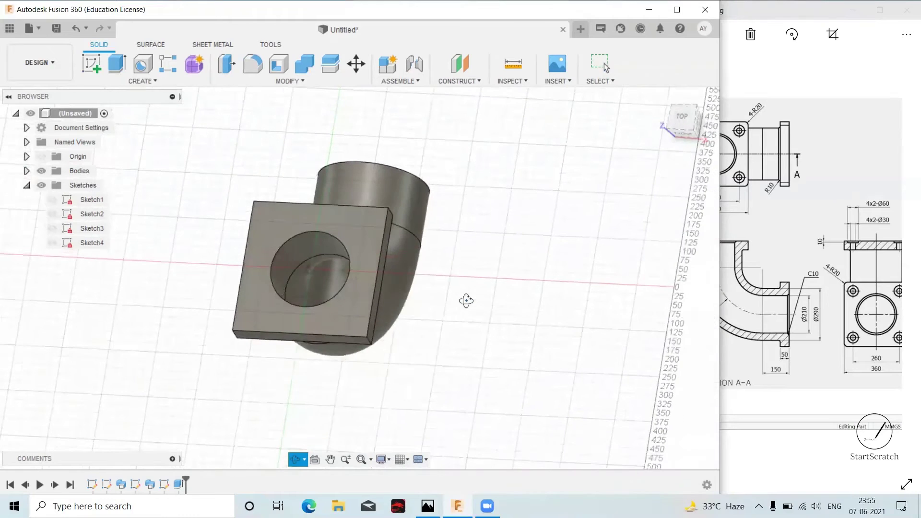
Review the reference image's 3D elbow picture and section drawing.
{"action": "left_click", "coordinate": [786, 277]}
{"action": "left_click_drag", "start_coordinate": [737, 271], "coordinate": [714, 217]}
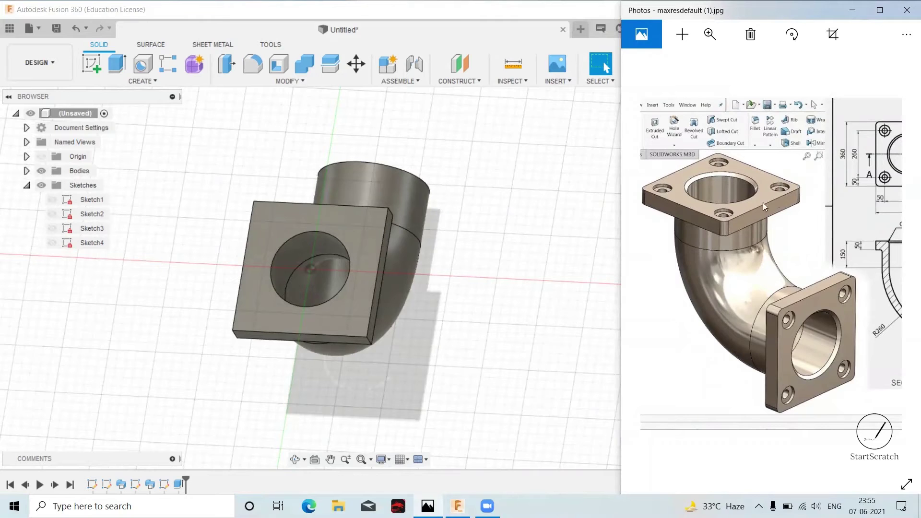
{"action": "left_click_drag", "start_coordinate": [764, 207], "coordinate": [638, 214]}
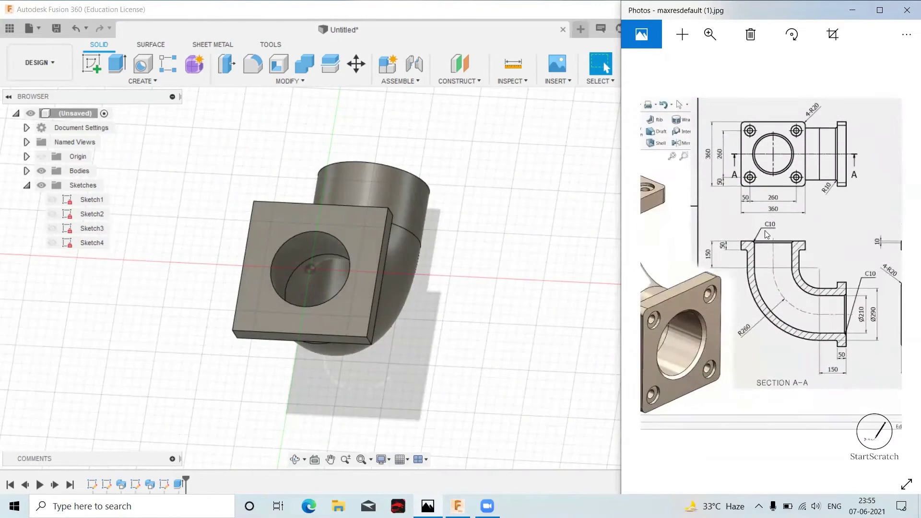
{"action": "left_click_drag", "start_coordinate": [766, 235], "coordinate": [641, 231]}
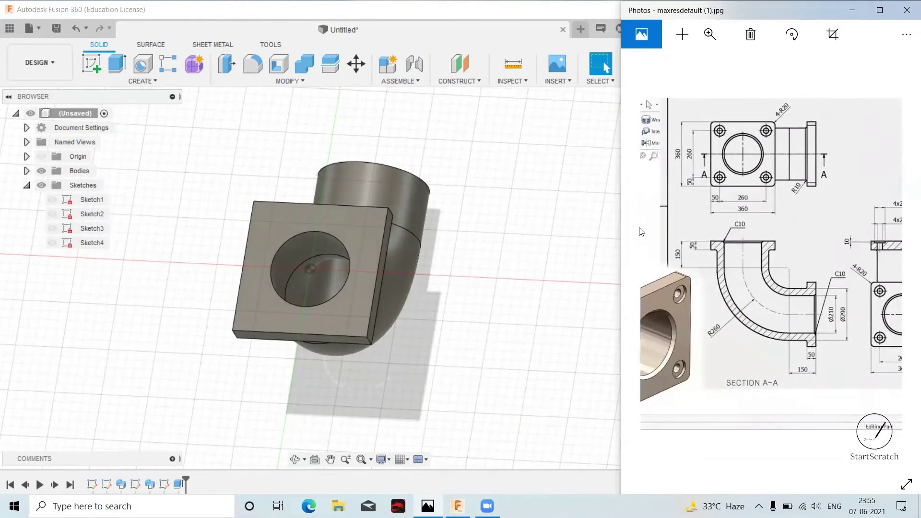
Start a new sketch on the square flange's flat outer face.
{"action": "left_click", "coordinate": [91, 63]}
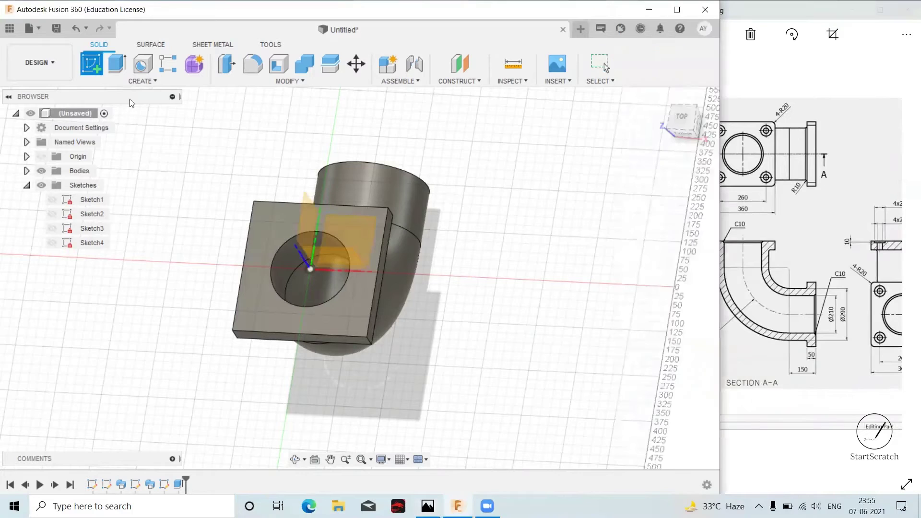
{"action": "left_click", "coordinate": [259, 250]}
{"action": "left_click", "coordinate": [346, 262]}
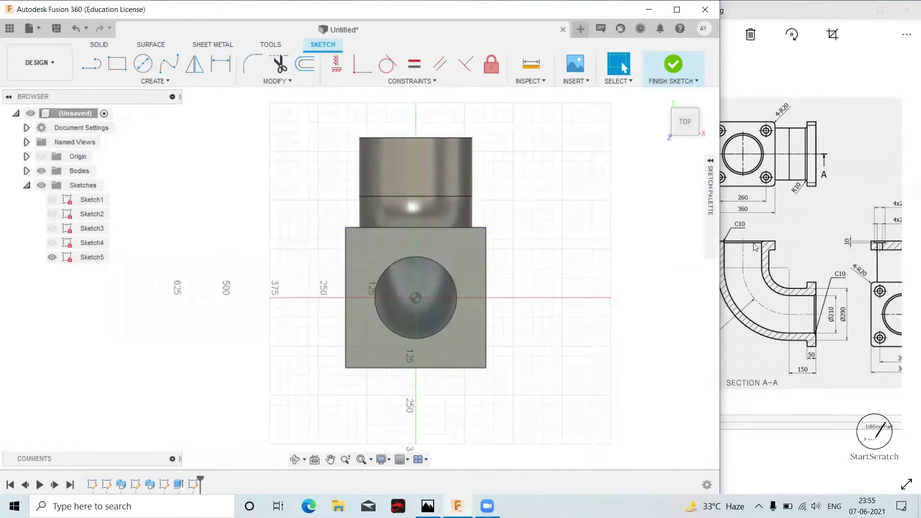
{"action": "left_click", "coordinate": [788, 225]}
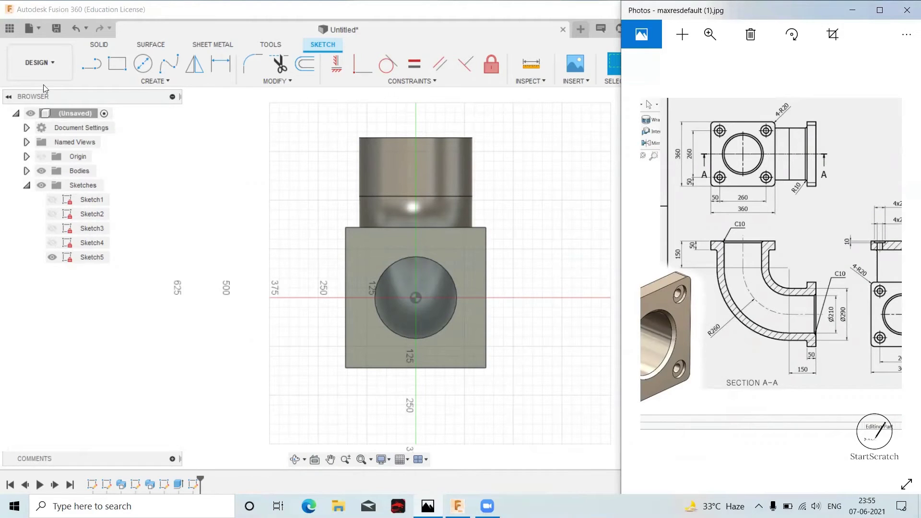
Draw a 130 mm line up from the bore centre, then a 130 mm line across from its end.
{"action": "left_click", "coordinate": [91, 63]}
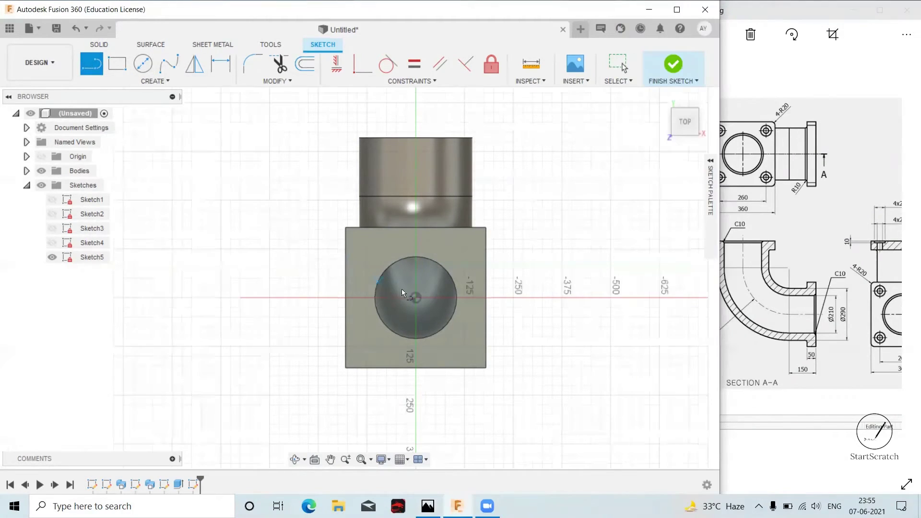
{"action": "left_click", "coordinate": [416, 296]}
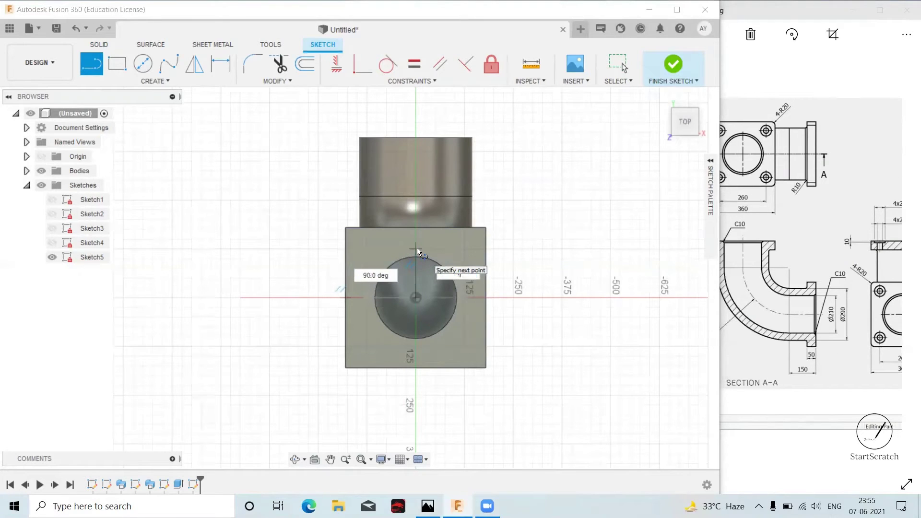
{"action": "type", "text": "130"}
{"action": "key", "text": "Return"}
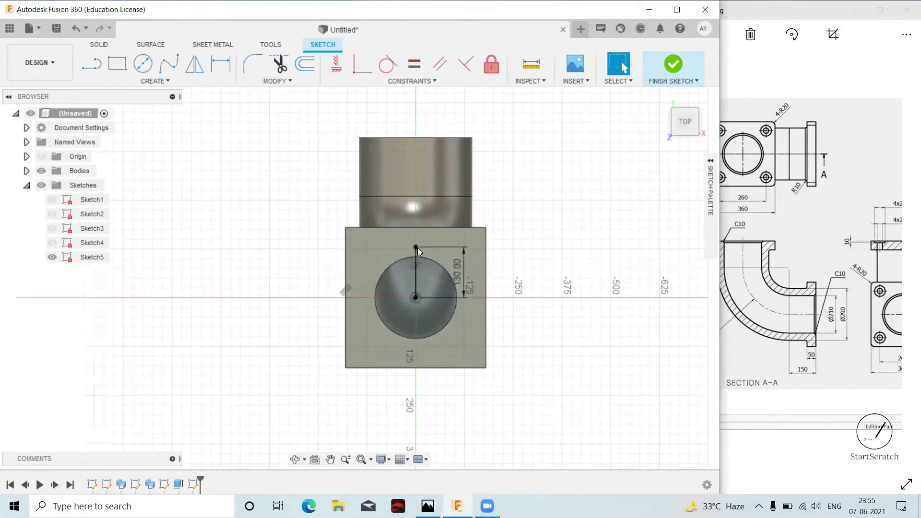
{"action": "left_click", "coordinate": [91, 71]}
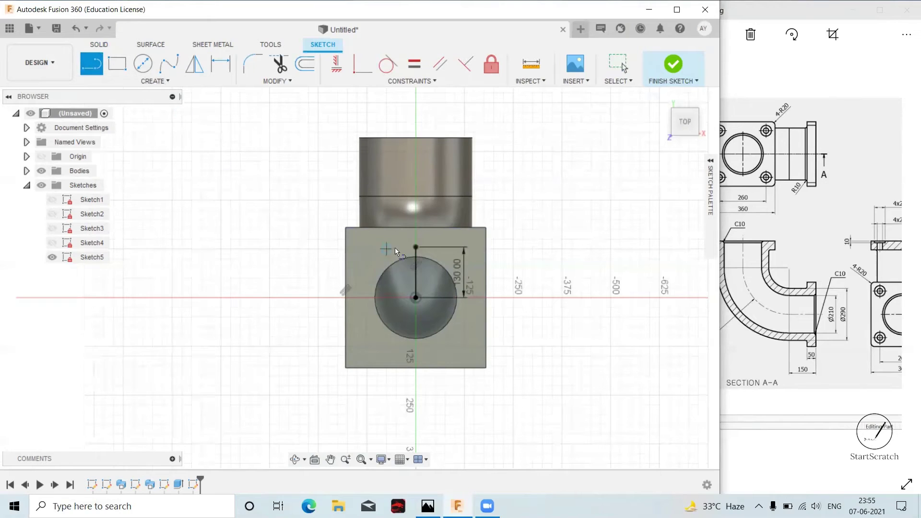
{"action": "left_click", "coordinate": [415, 247]}
{"action": "type", "text": "13"}
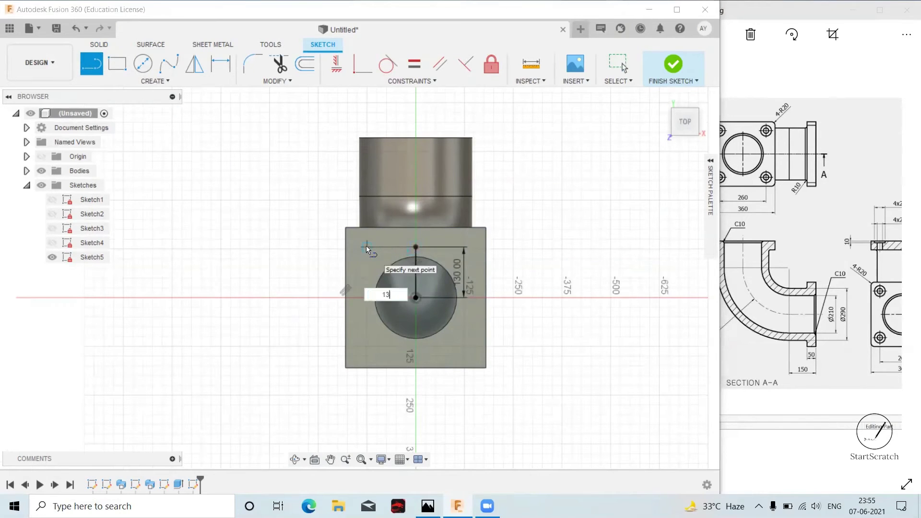
{"action": "type", "text": "0"}
{"action": "key", "text": "Return"}
{"action": "key", "text": "Escape"}
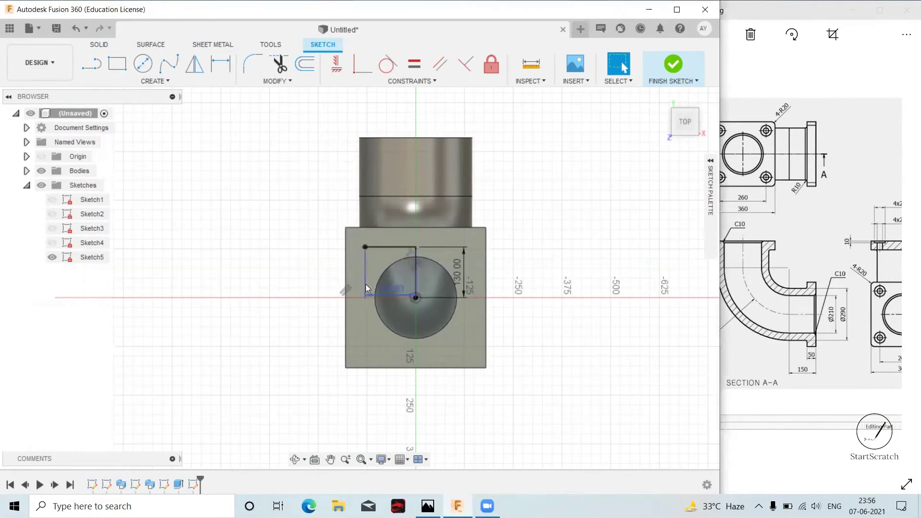
Check the bolt-hole dimensions on the reference drawing.
{"action": "left_click", "coordinate": [721, 140]}
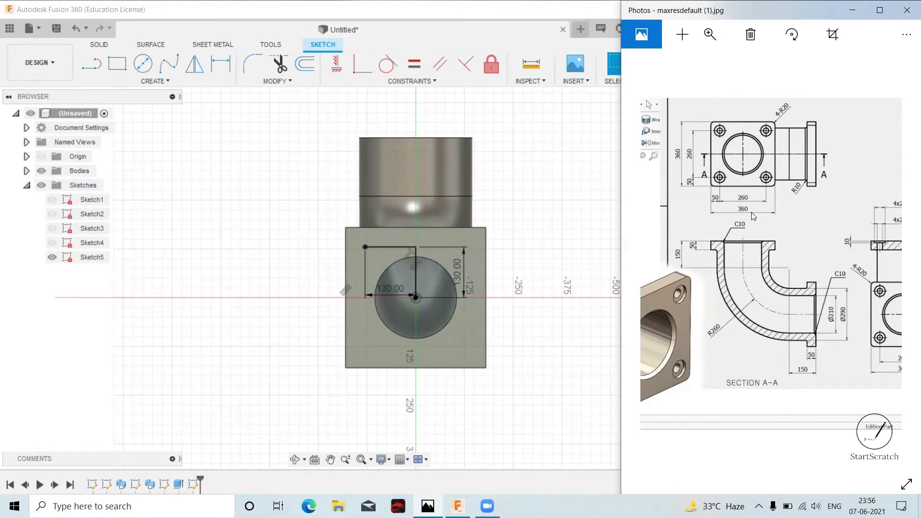
{"action": "left_click_drag", "start_coordinate": [751, 212], "coordinate": [687, 140]}
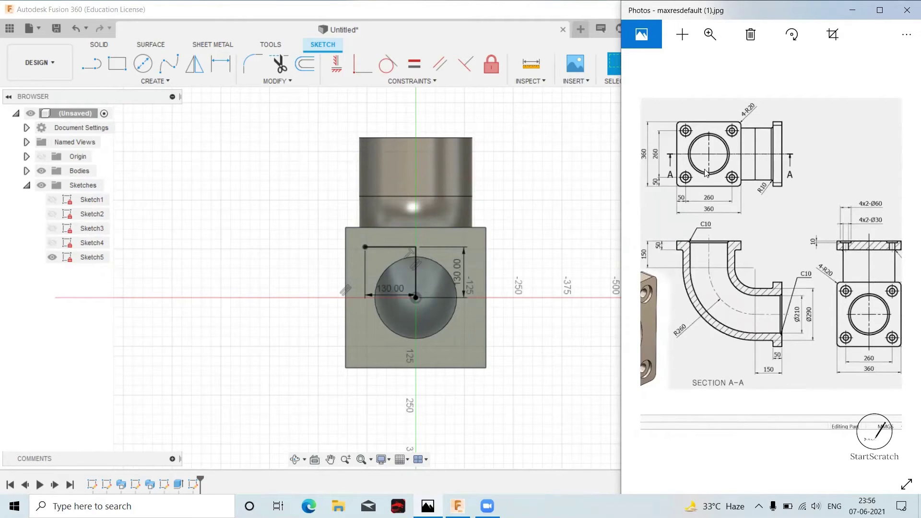
{"action": "left_click_drag", "start_coordinate": [776, 242], "coordinate": [749, 242]}
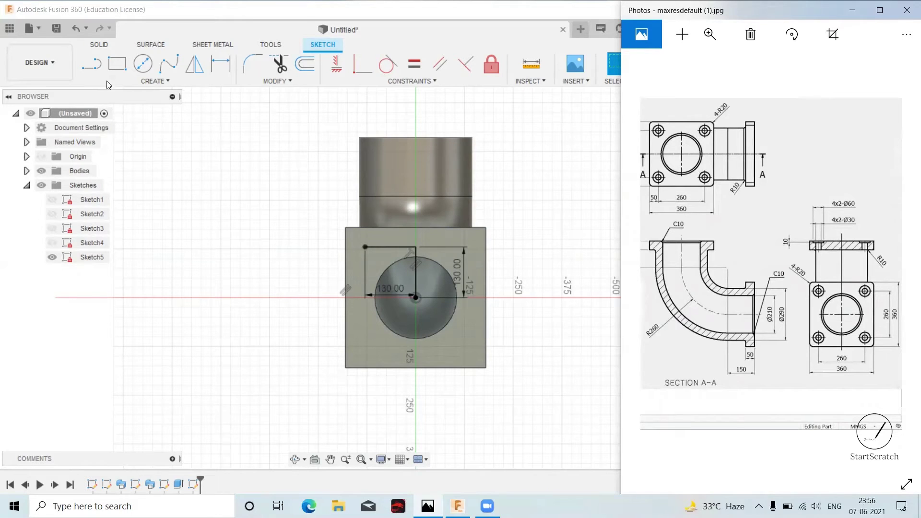
Draw concentric 60 mm and 30 mm bolt-hole circles centred on the line corner.
{"action": "left_click", "coordinate": [143, 72]}
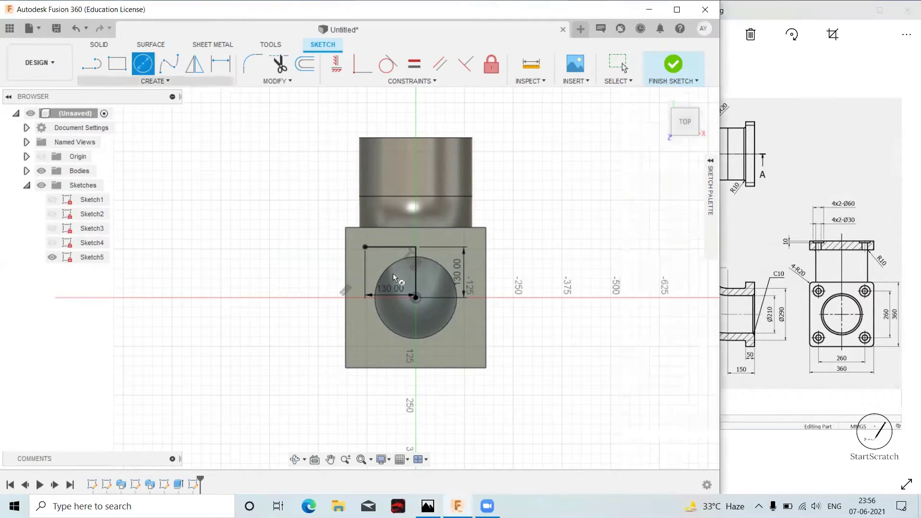
{"action": "left_click", "coordinate": [364, 247]}
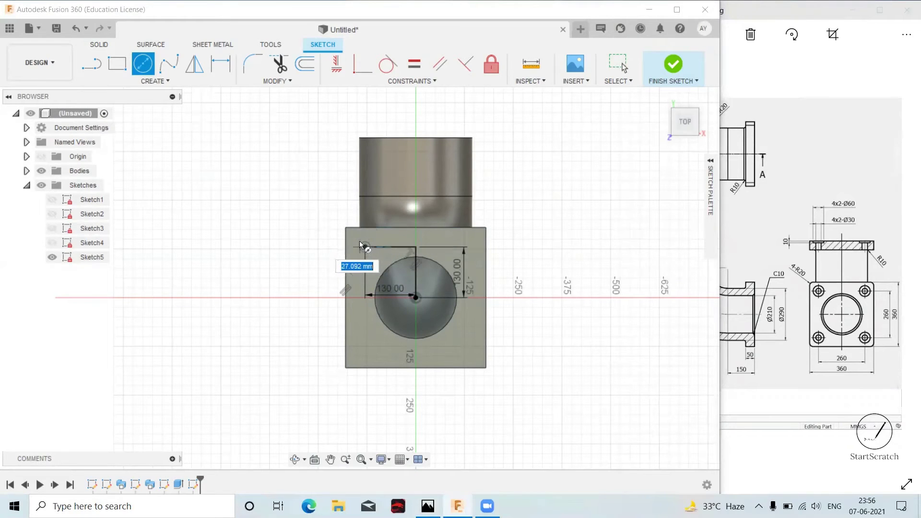
{"action": "key", "text": "Escape"}
{"action": "left_click", "coordinate": [142, 63]}
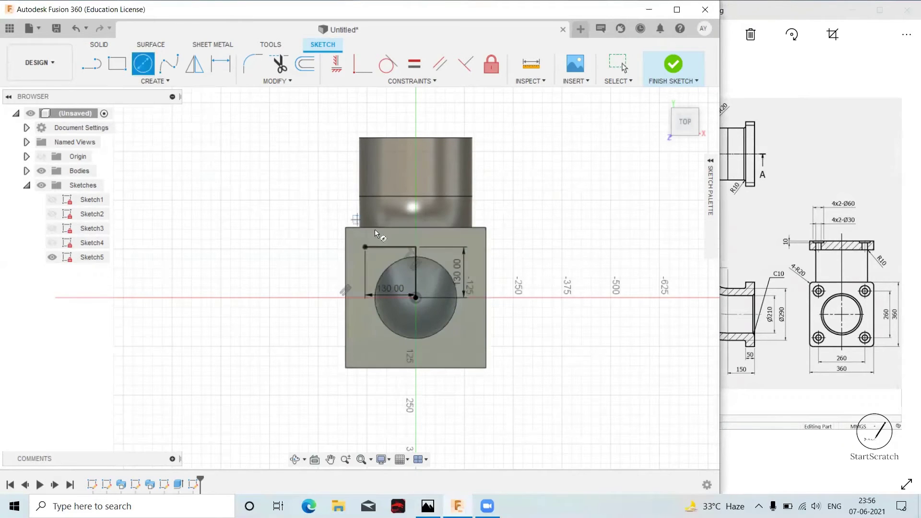
{"action": "left_click", "coordinate": [362, 237]}
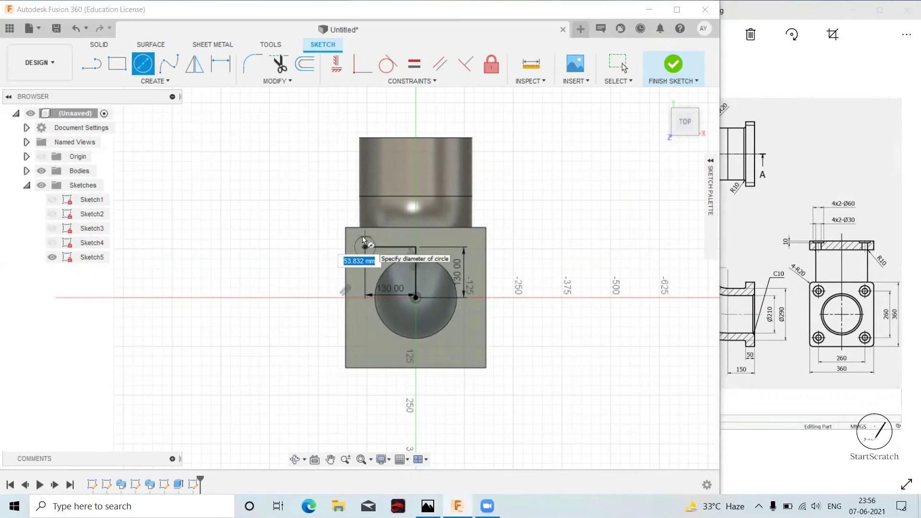
{"action": "type", "text": "60"}
{"action": "key", "text": "Return"}
{"action": "key", "text": "Escape"}
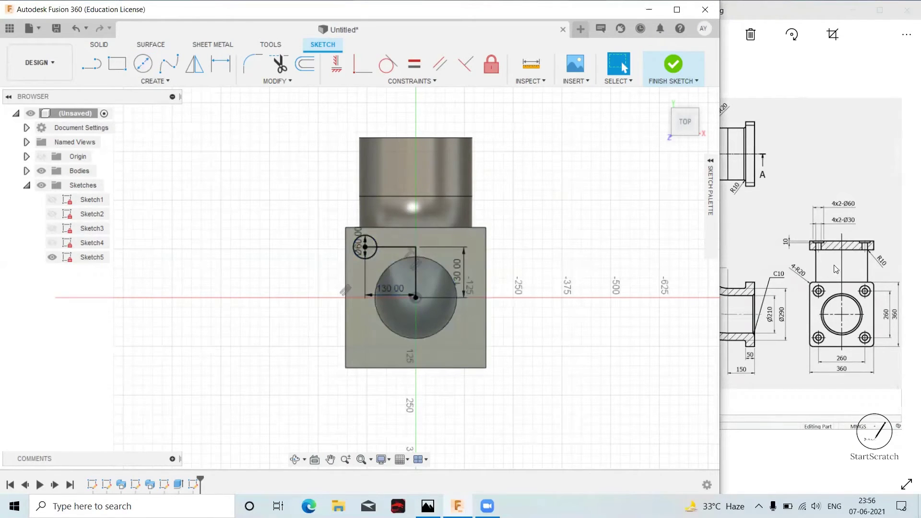
{"action": "left_click", "coordinate": [143, 64]}
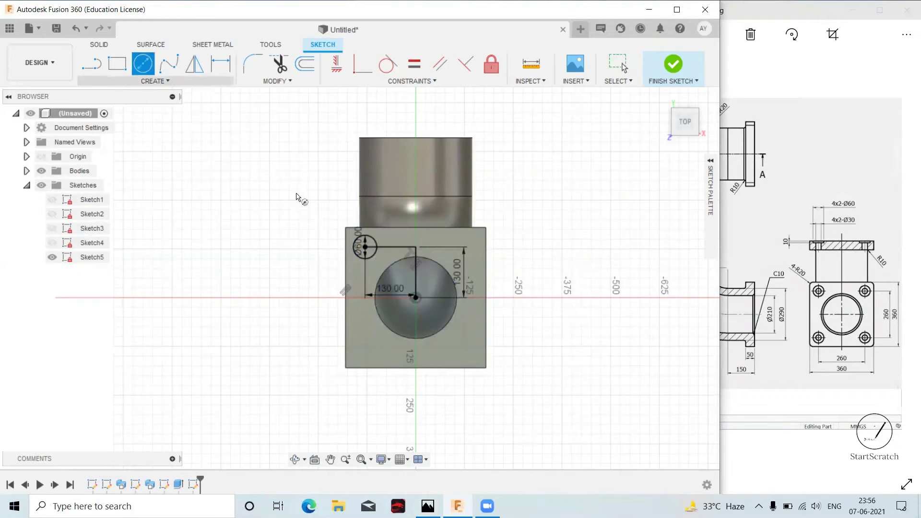
{"action": "left_click", "coordinate": [364, 247]}
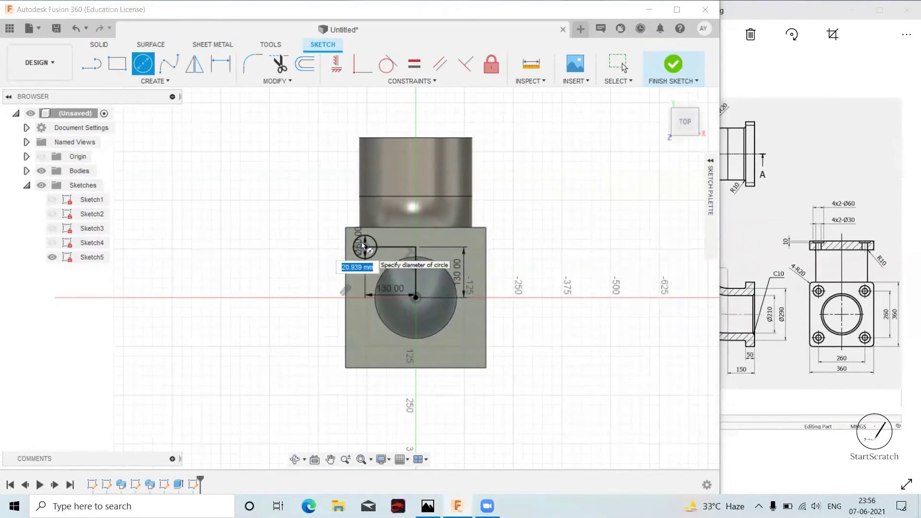
{"action": "type", "text": "30"}
{"action": "key", "text": "Return"}
{"action": "key", "text": "Escape"}
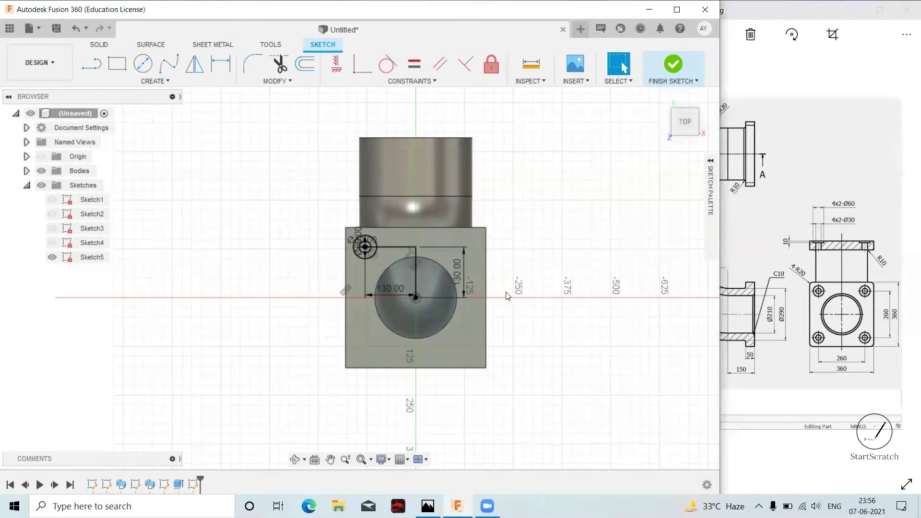
Delete the top horizontal sketch line and clear the selection.
{"action": "scroll", "coordinate": [429, 251], "scroll_direction": "up", "scroll_amount": 2}
{"action": "scroll", "coordinate": [527, 235], "scroll_direction": "up", "scroll_amount": 2}
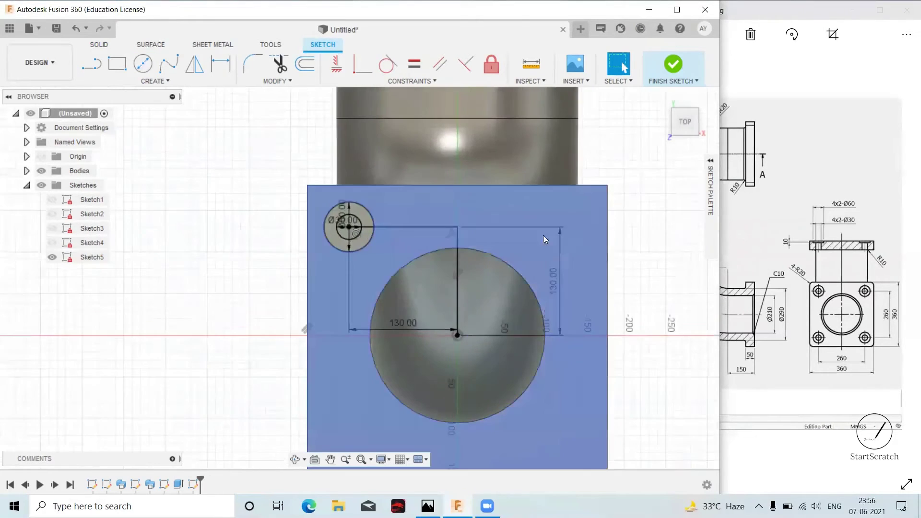
{"action": "scroll", "coordinate": [471, 229], "scroll_direction": "up", "scroll_amount": 1}
{"action": "middle_click_drag", "start_coordinate": [493, 295], "coordinate": [469, 232]}
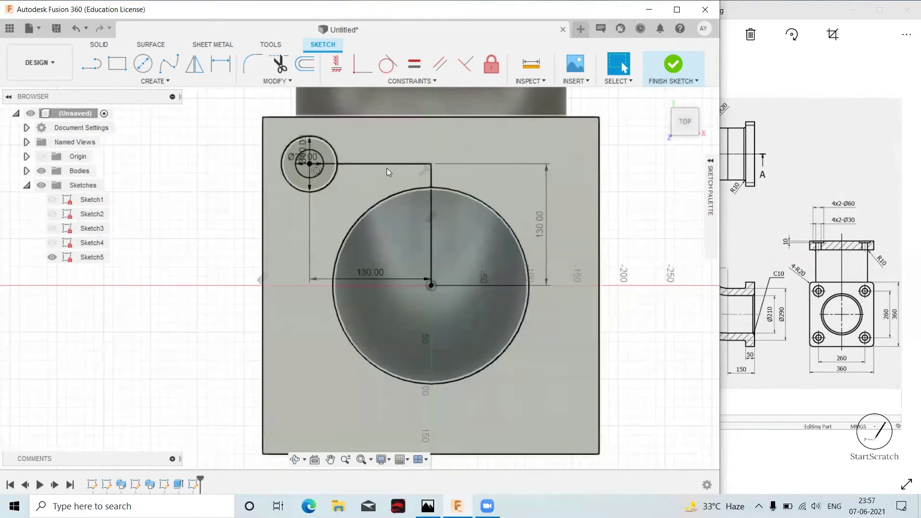
{"action": "left_click", "coordinate": [389, 163]}
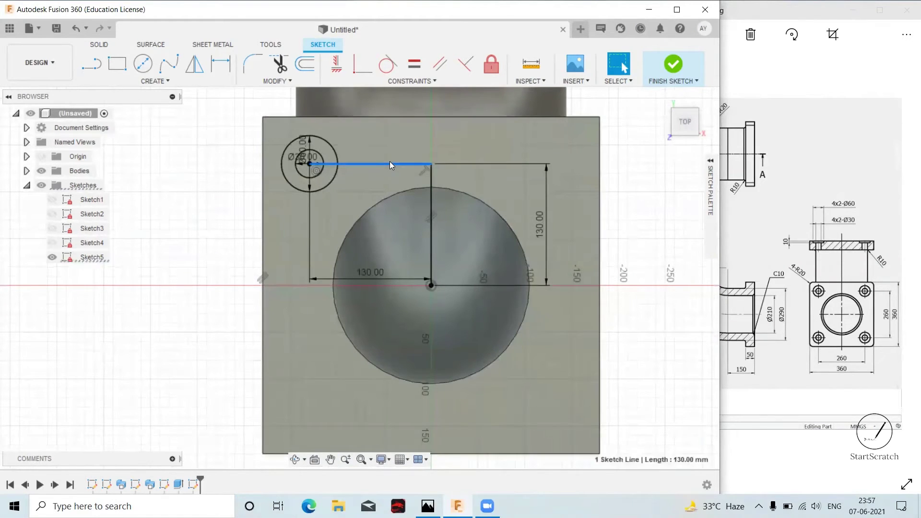
{"action": "key", "text": "Delete"}
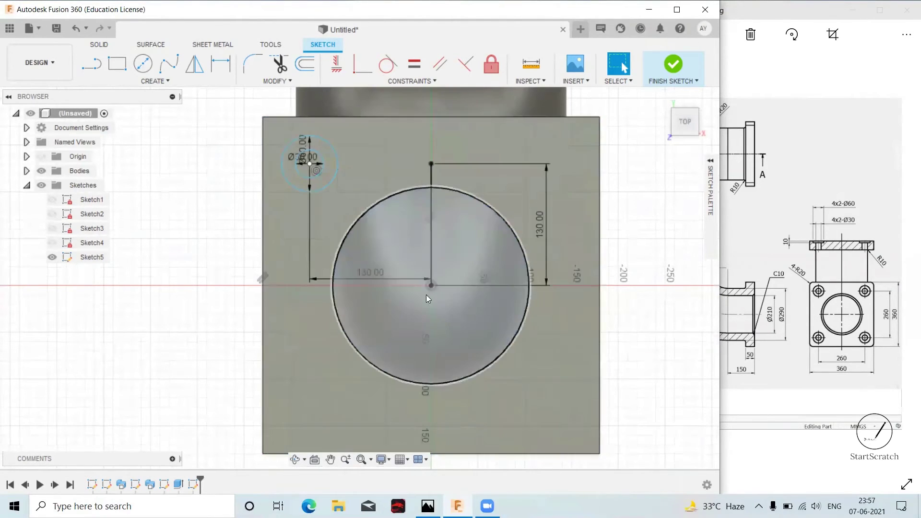
{"action": "left_click", "coordinate": [291, 184]}
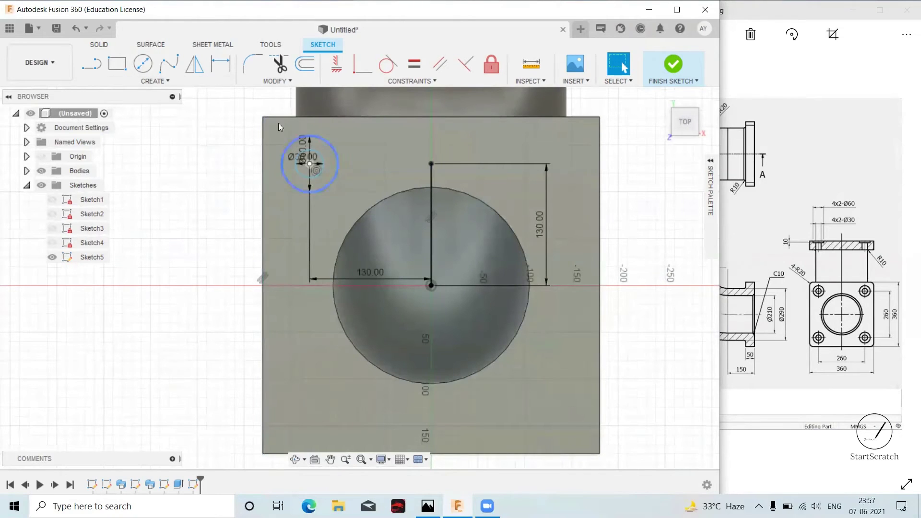
Draw a line from the sketch origin along the X axis as a mirror line.
{"action": "left_click", "coordinate": [158, 82]}
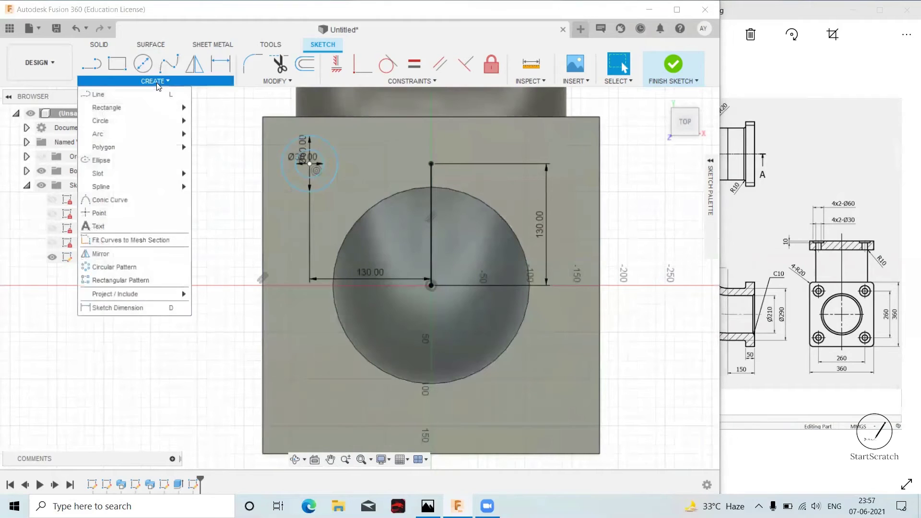
{"action": "left_click", "coordinate": [99, 69]}
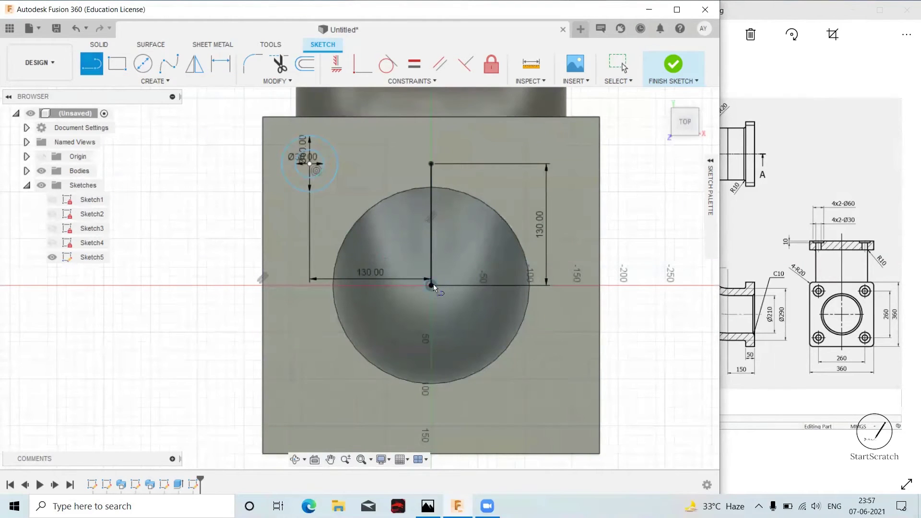
{"action": "left_click", "coordinate": [433, 284]}
{"action": "left_click", "coordinate": [299, 284]}
{"action": "key", "text": "Escape"}
Mirror the top-left circle pair across the vertical line to the top-right corner.
{"action": "left_click", "coordinate": [154, 81]}
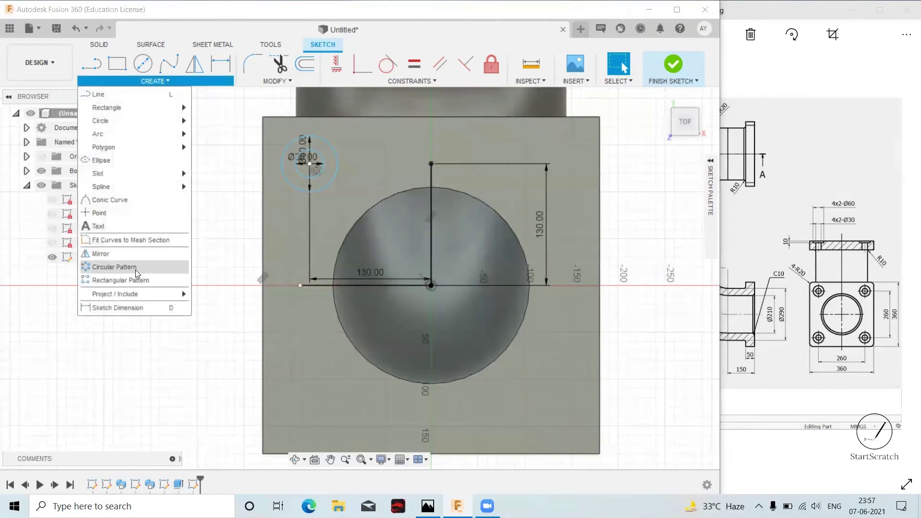
{"action": "left_click", "coordinate": [114, 254]}
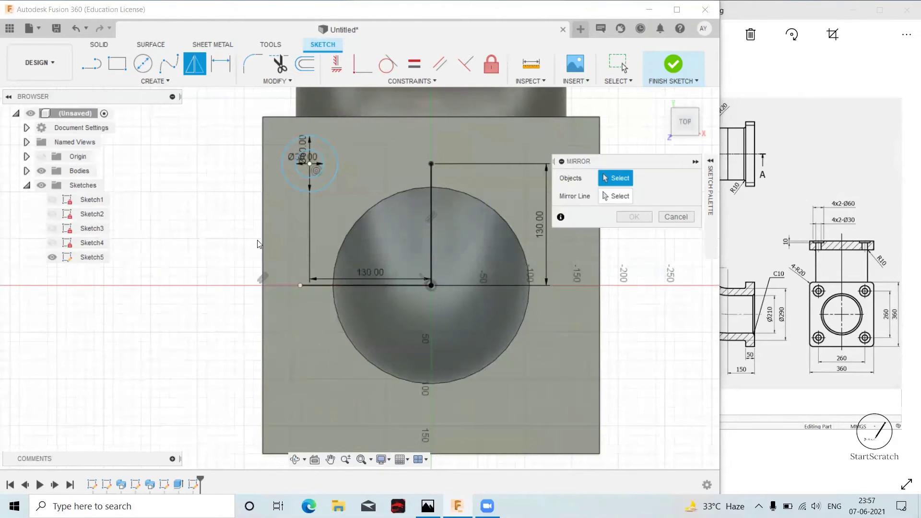
{"action": "left_click", "coordinate": [325, 183]}
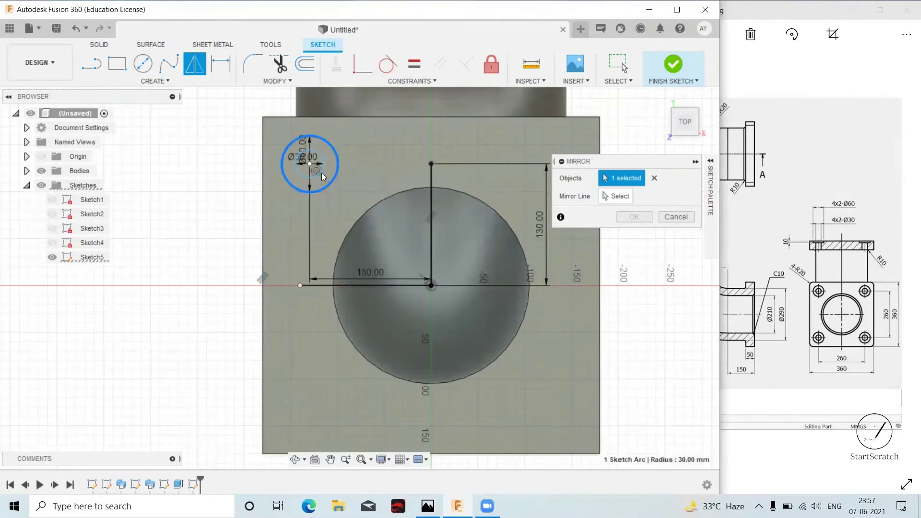
{"action": "left_click", "coordinate": [616, 196]}
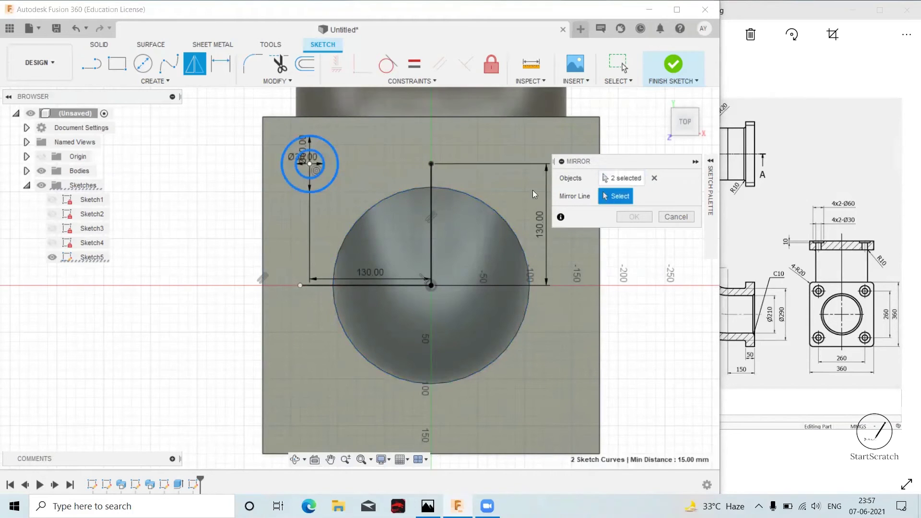
{"action": "left_click", "coordinate": [432, 190]}
{"action": "left_click", "coordinate": [633, 216]}
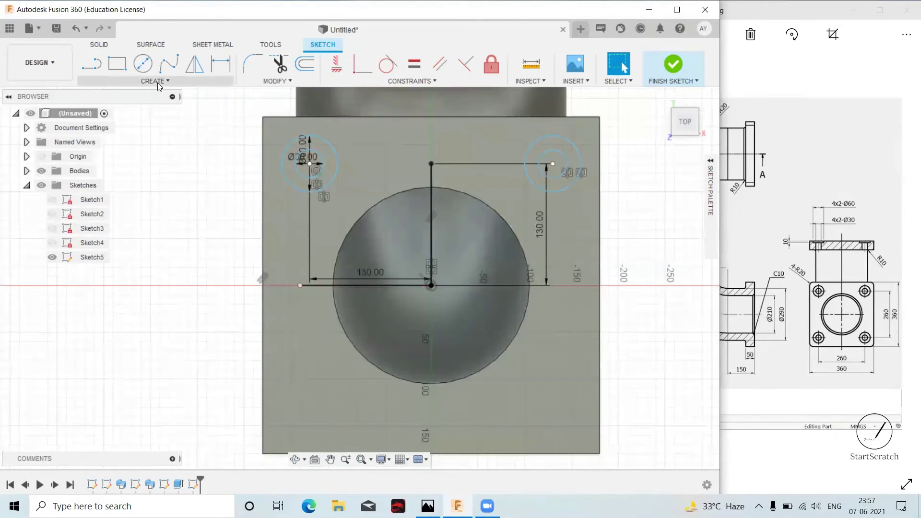
Mirror the top-left circle pair across the horizontal line to the bottom-left corner.
{"action": "left_click", "coordinate": [159, 81]}
{"action": "left_click", "coordinate": [144, 239]}
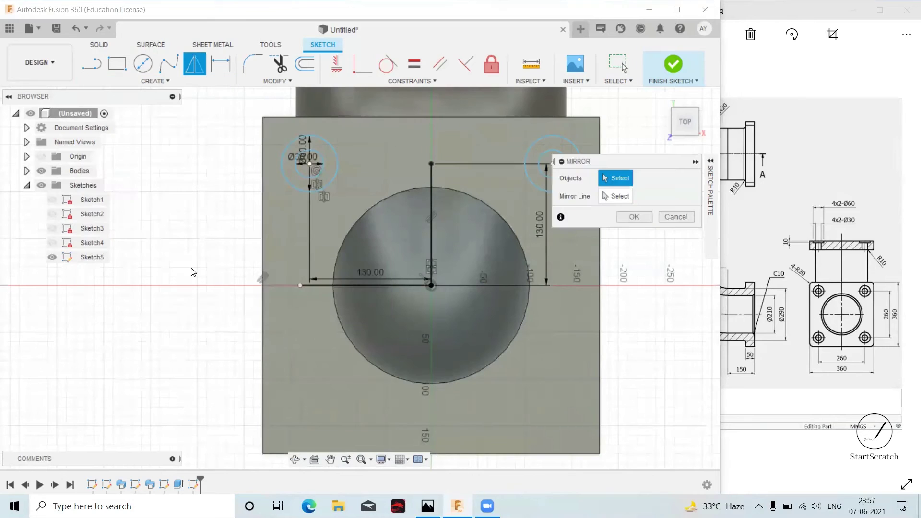
{"action": "left_click", "coordinate": [334, 181]}
{"action": "left_click", "coordinate": [616, 196]}
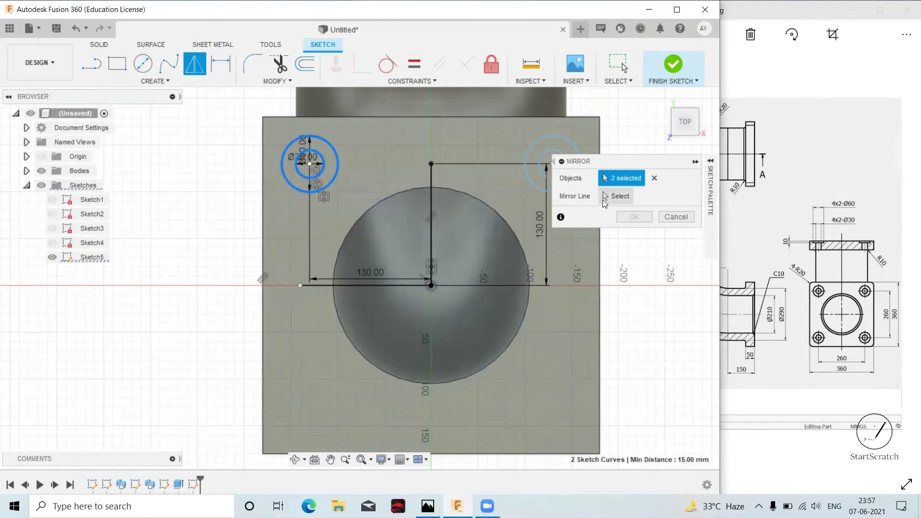
{"action": "left_click", "coordinate": [324, 286]}
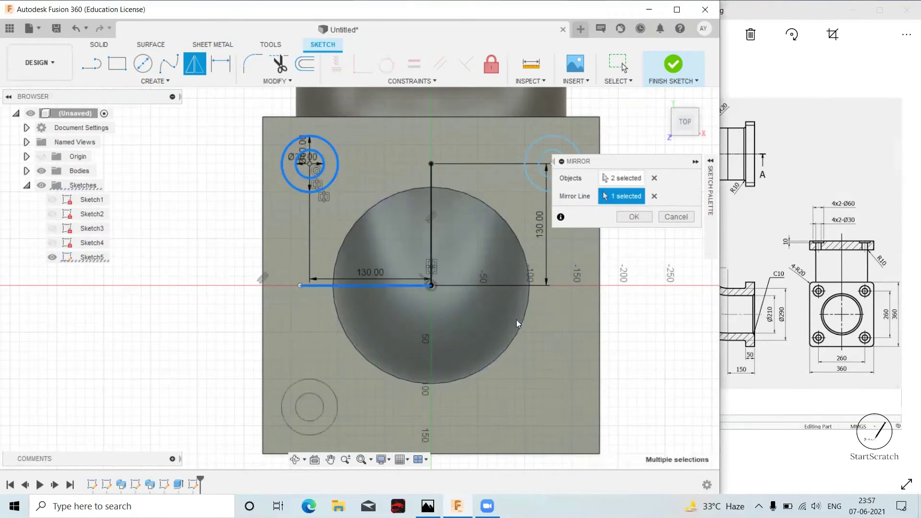
{"action": "left_click", "coordinate": [634, 217]}
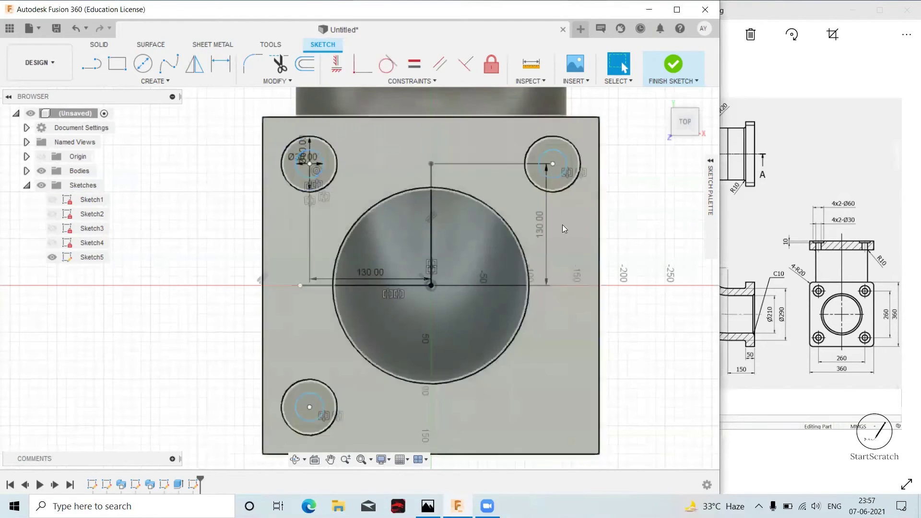
Mirror the top-right circles to the bottom-right corner and finish the sketch.
{"action": "left_click", "coordinate": [160, 82]}
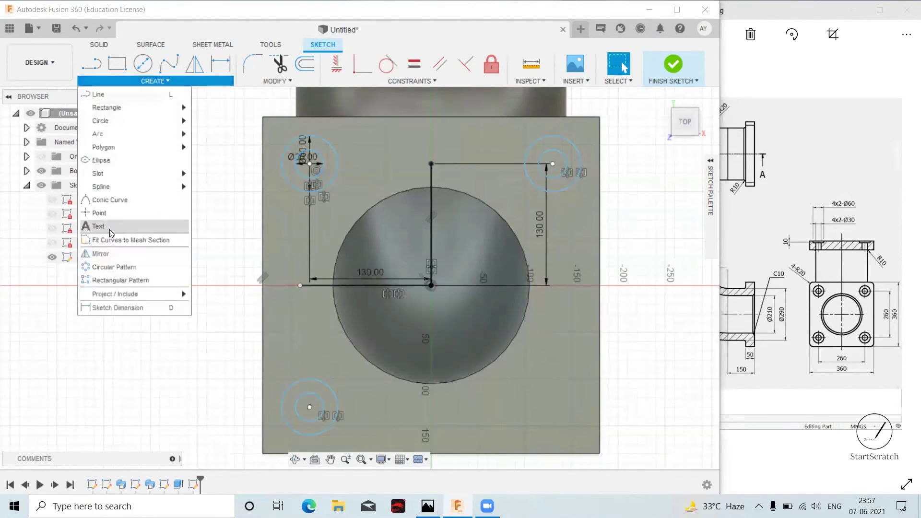
{"action": "left_click", "coordinate": [113, 251]}
{"action": "left_click", "coordinate": [533, 181]}
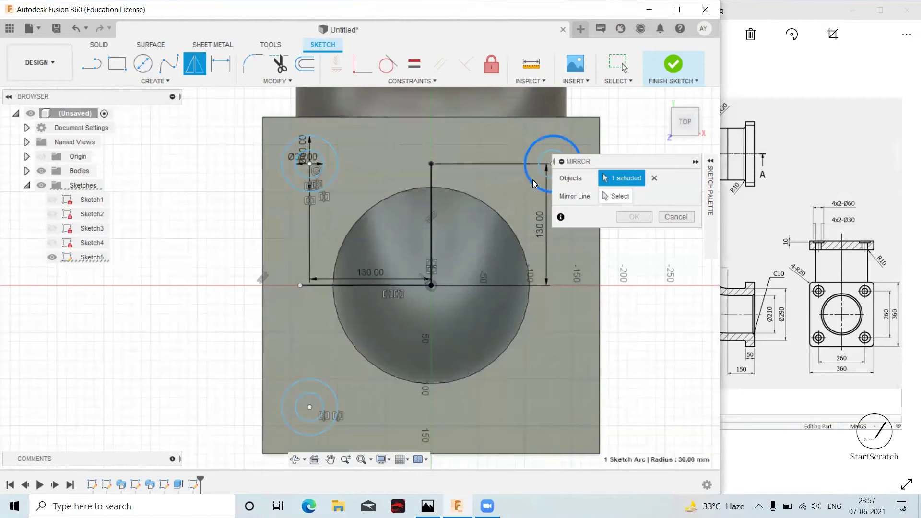
{"action": "left_click", "coordinate": [603, 202]}
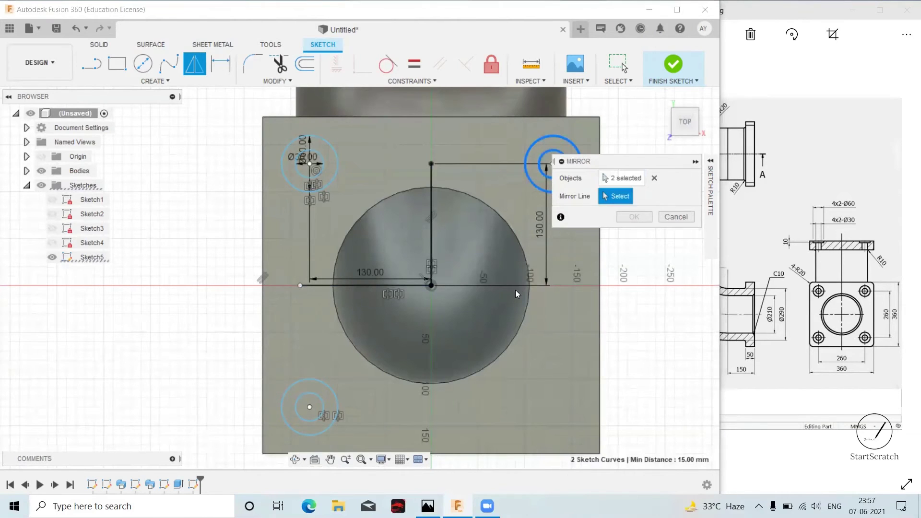
{"action": "left_click", "coordinate": [377, 285]}
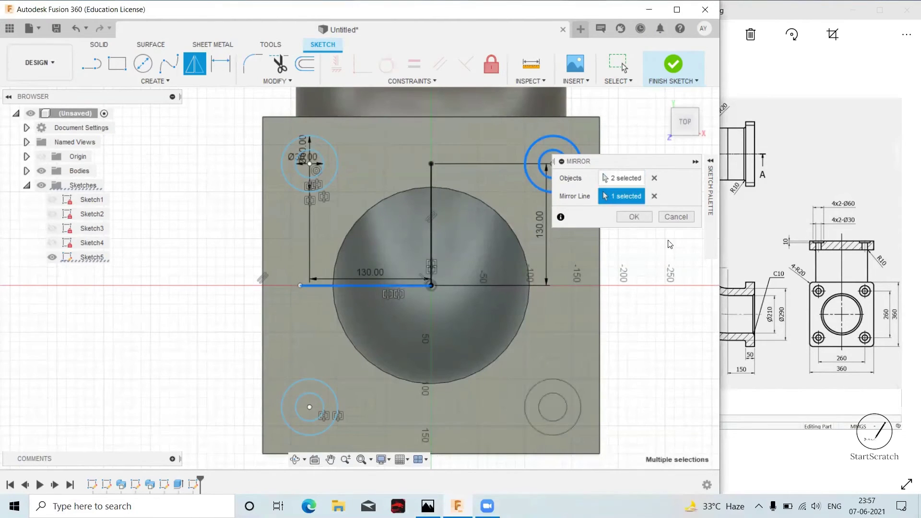
{"action": "left_click", "coordinate": [642, 217]}
{"action": "mouse_move", "coordinate": [648, 331]}
{"action": "middle_mouse_down", "text": "shift"}
{"action": "mouse_move", "coordinate": [644, 322]}
{"action": "mouse_move", "coordinate": [654, 322]}
{"action": "mouse_move", "coordinate": [558, 188]}
{"action": "middle_mouse_up", "text": "shift"}
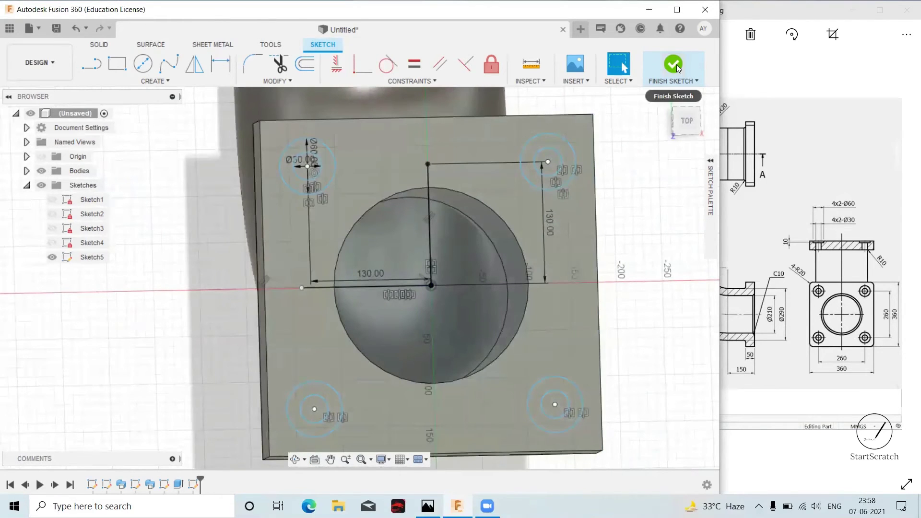
{"action": "left_click", "coordinate": [676, 64]}
Compare the flange against the reference drawing and 3D render, then start an extrusion.
{"action": "mouse_move", "coordinate": [662, 304]}
{"action": "middle_mouse_down", "text": "shift"}
{"action": "mouse_move", "coordinate": [662, 267]}
{"action": "mouse_move", "coordinate": [633, 227]}
{"action": "mouse_move", "coordinate": [643, 288]}
{"action": "middle_mouse_up", "text": "shift"}
{"action": "left_click", "coordinate": [742, 225]}
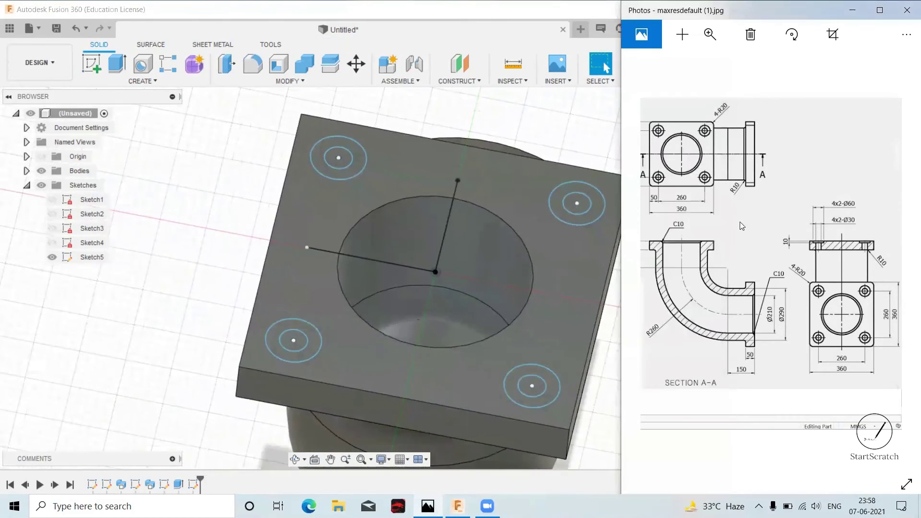
{"action": "left_click_drag", "start_coordinate": [759, 262], "coordinate": [769, 266]}
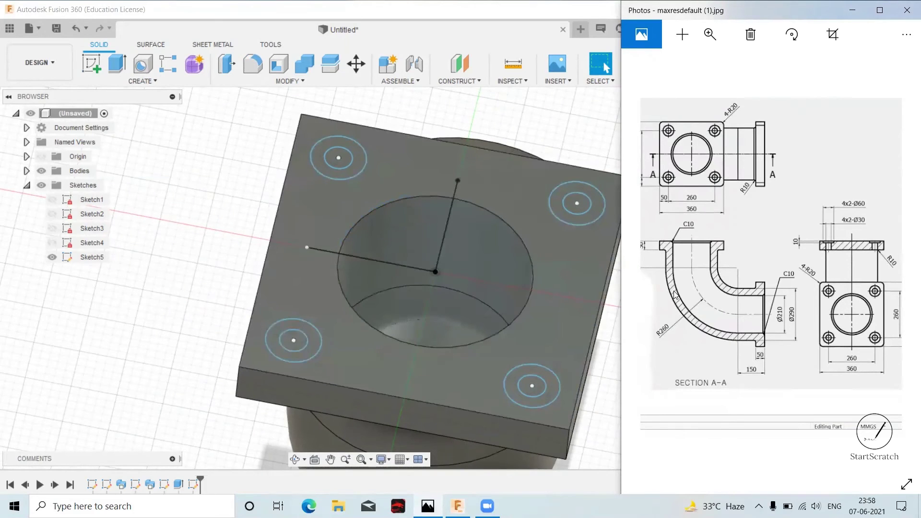
{"action": "left_click_drag", "start_coordinate": [674, 294], "coordinate": [763, 234]}
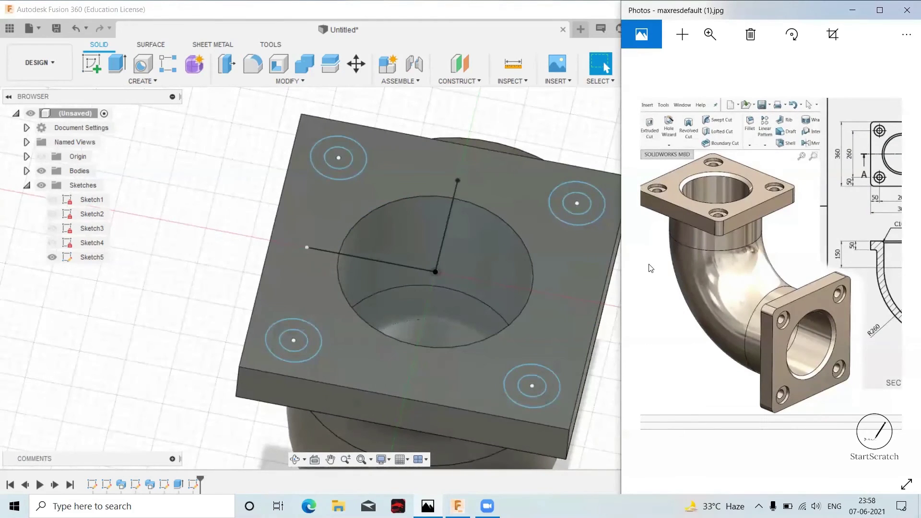
{"action": "left_click_drag", "start_coordinate": [777, 303], "coordinate": [751, 303]}
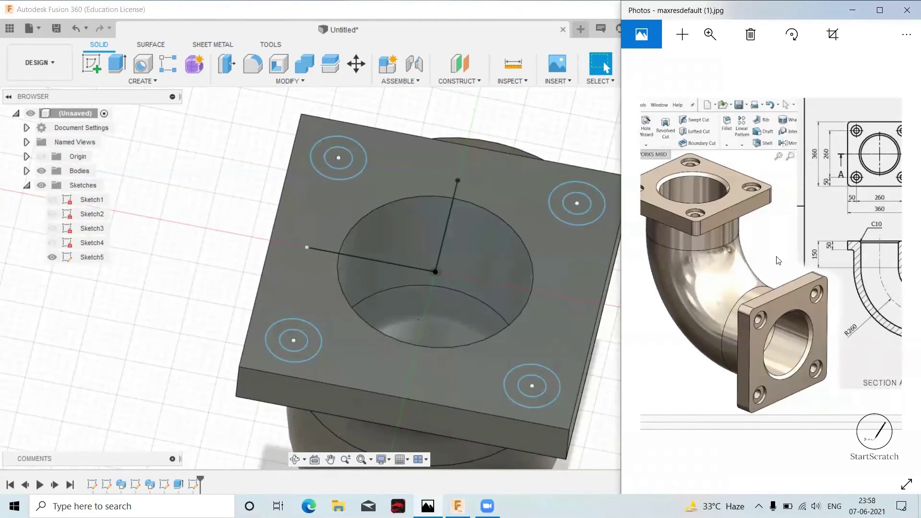
{"action": "scroll", "coordinate": [778, 261], "scroll_direction": "right", "scroll_amount": 5}
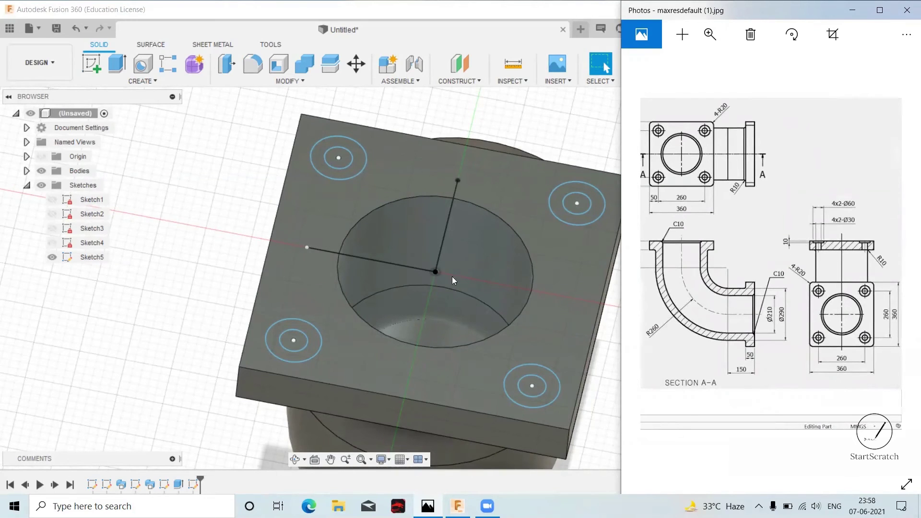
{"action": "left_click", "coordinate": [120, 65]}
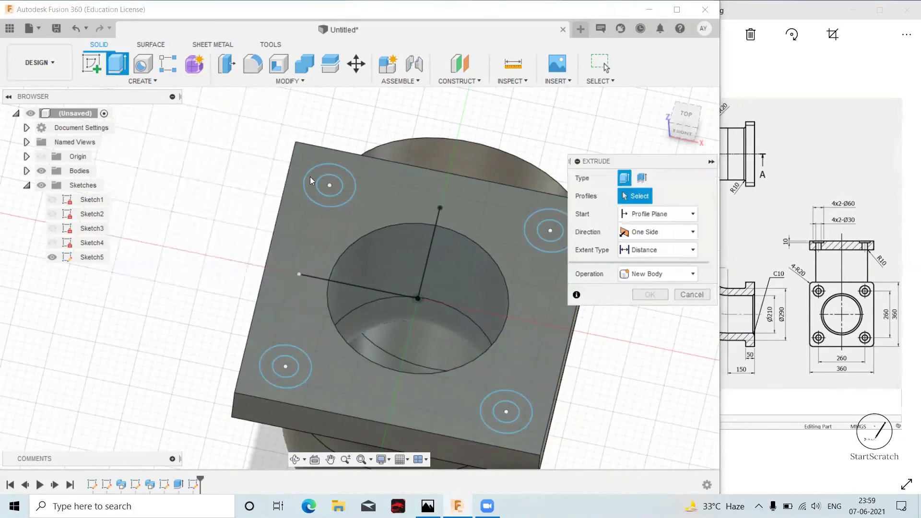
Cut the four 30 mm corner bolt holes through the flange with a 100 mm extrude cut.
{"action": "left_click", "coordinate": [328, 186]}
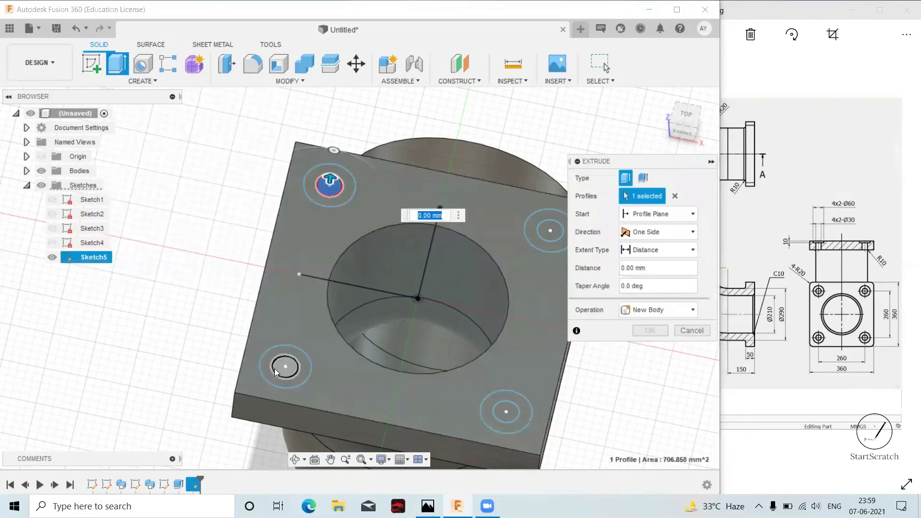
{"action": "left_click", "coordinate": [284, 367]}
{"action": "left_click", "coordinate": [550, 238]}
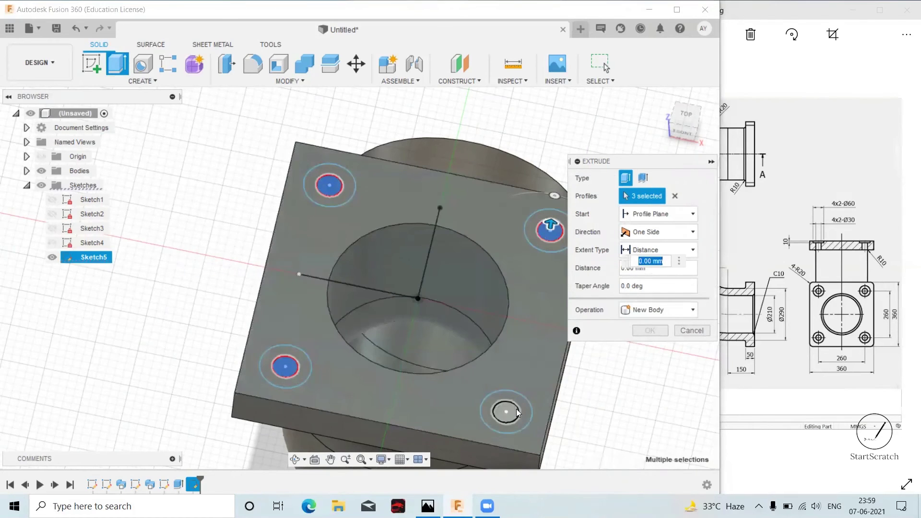
{"action": "left_click", "coordinate": [506, 408]}
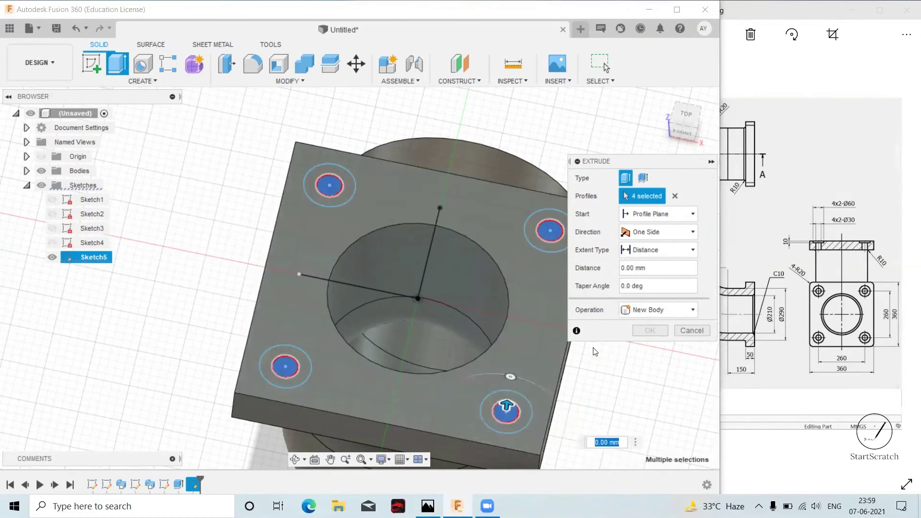
{"action": "left_click_drag", "start_coordinate": [506, 407], "coordinate": [499, 426]}
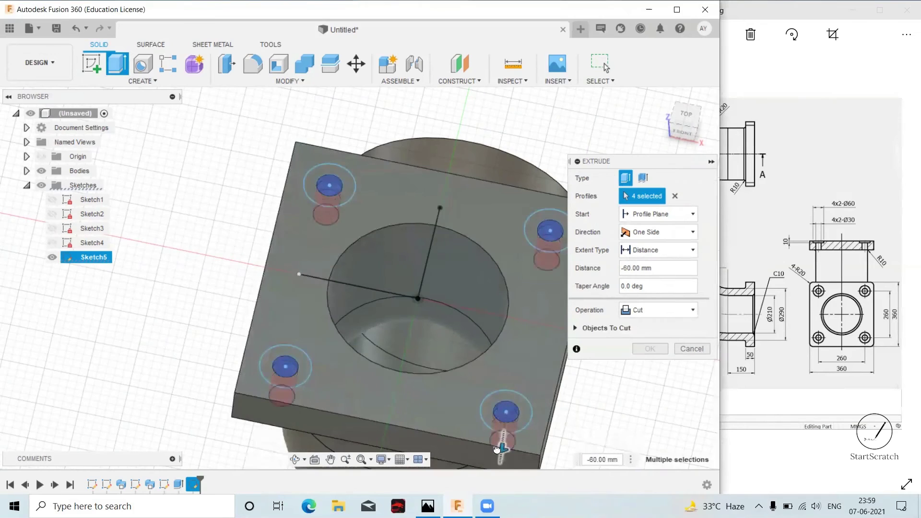
{"action": "mouse_move", "coordinate": [499, 426]}
{"action": "middle_mouse_down", "text": "shift"}
{"action": "mouse_move", "coordinate": [499, 405]}
{"action": "mouse_move", "coordinate": [184, 288]}
{"action": "mouse_move", "coordinate": [435, 240]}
{"action": "mouse_move", "coordinate": [498, 310]}
{"action": "middle_mouse_up", "text": "shift"}
{"action": "key", "text": "Return"}
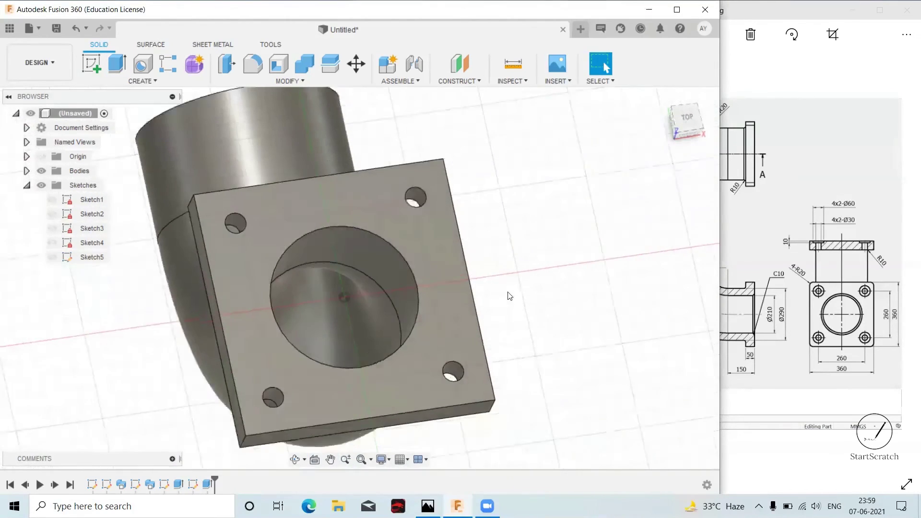
{"action": "scroll", "coordinate": [503, 302], "scroll_direction": "down", "scroll_amount": 2}
{"action": "scroll", "coordinate": [528, 285], "scroll_direction": "down", "scroll_amount": 2}
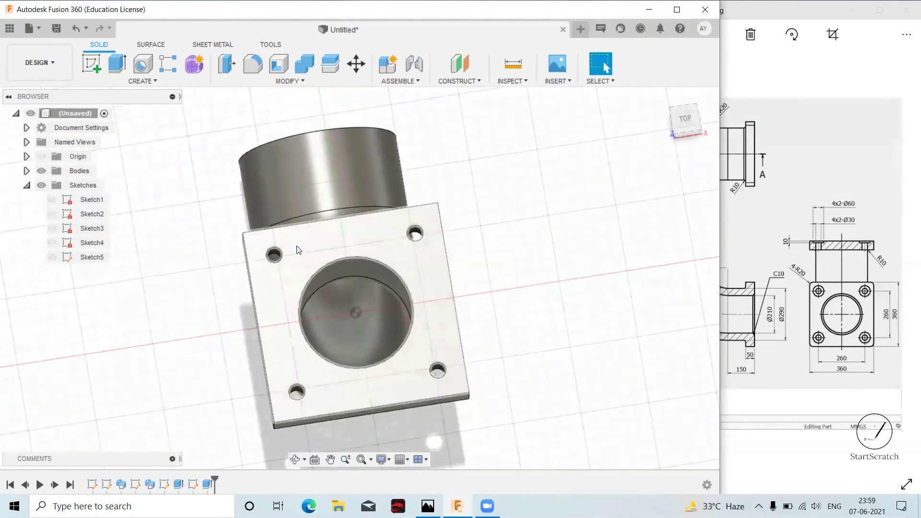
Show Sketch5 and select the four ring profiles around the bolt holes for extrusion.
{"action": "left_click", "coordinate": [50, 262]}
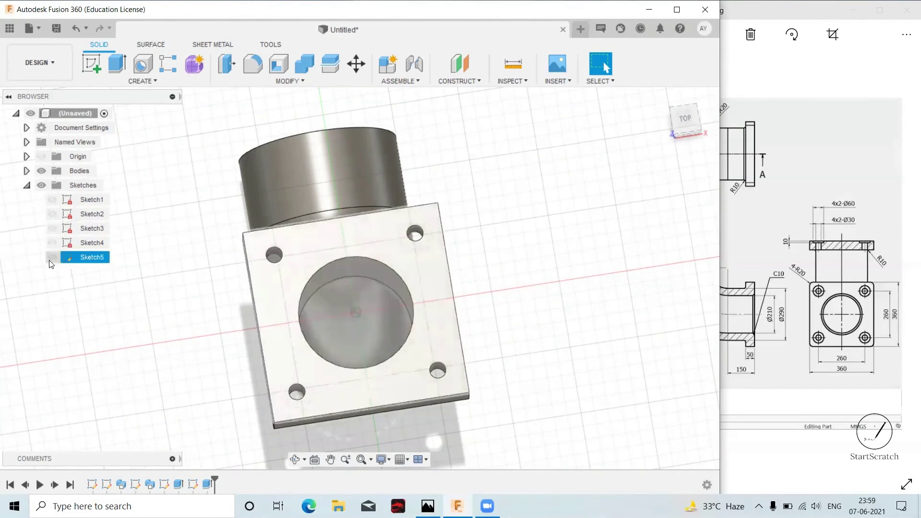
{"action": "left_click", "coordinate": [52, 258]}
{"action": "left_click", "coordinate": [808, 263]}
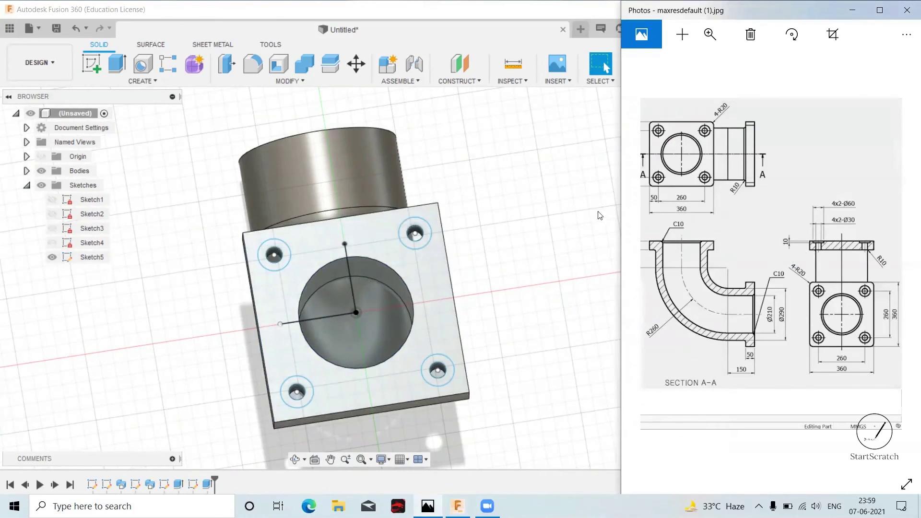
{"action": "left_click", "coordinate": [117, 63]}
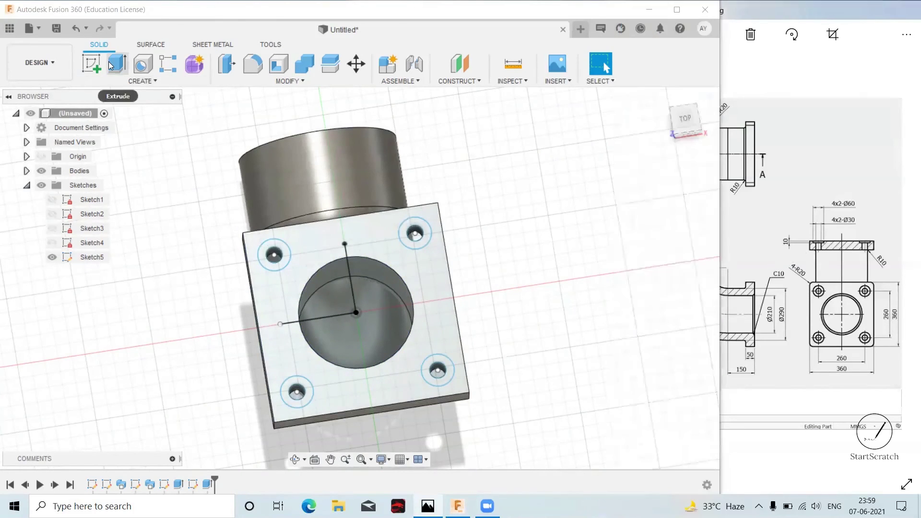
{"action": "left_click", "coordinate": [282, 251]}
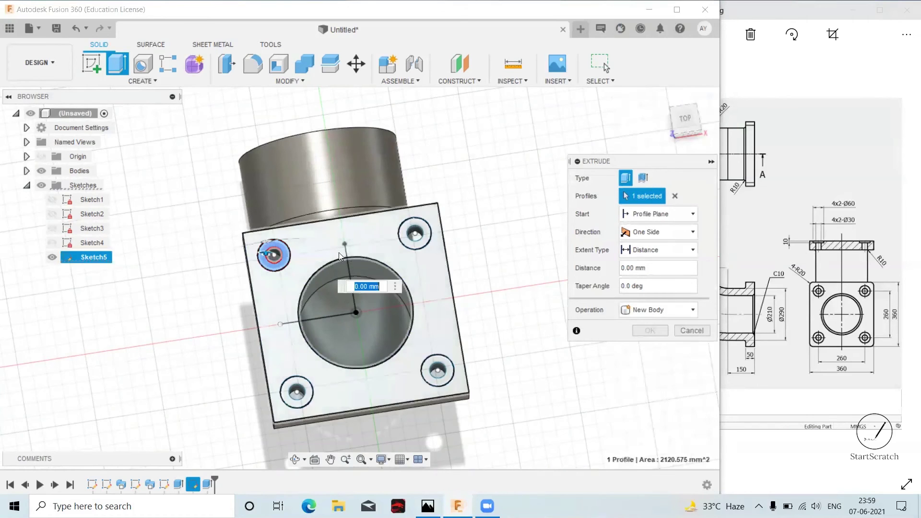
{"action": "left_click", "coordinate": [410, 244]}
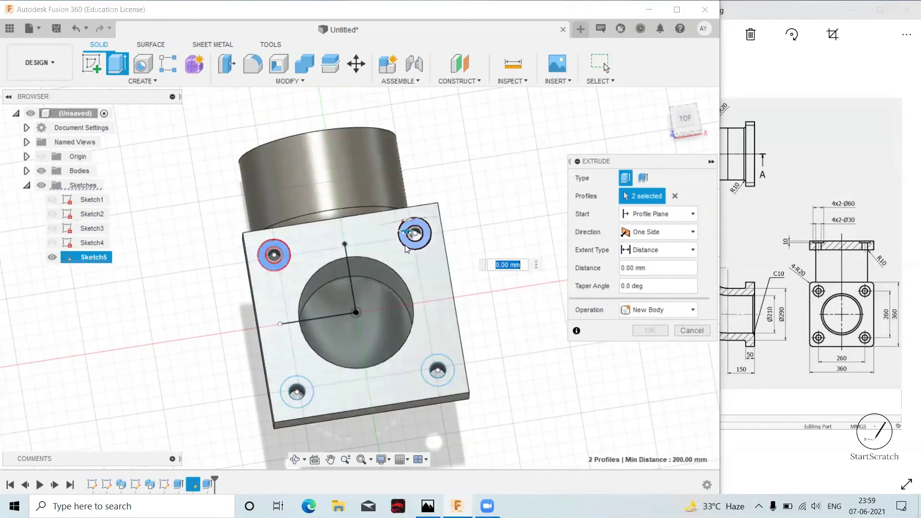
{"action": "left_click", "coordinate": [444, 365]}
{"action": "left_click", "coordinate": [294, 385]}
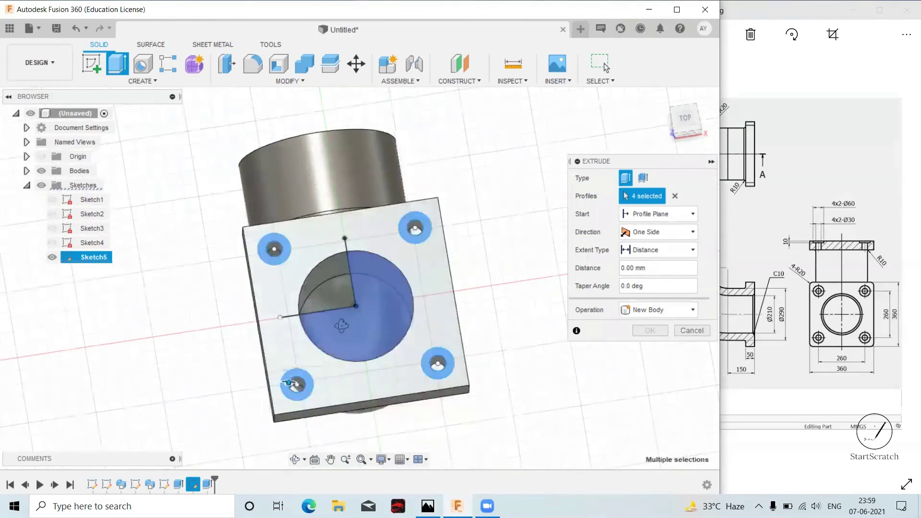
Cut the four 60 mm rings 10 mm deep into the flange as counterbores.
{"action": "middle_click_drag", "start_coordinate": [288, 383], "coordinate": [271, 223], "text": "shift"}
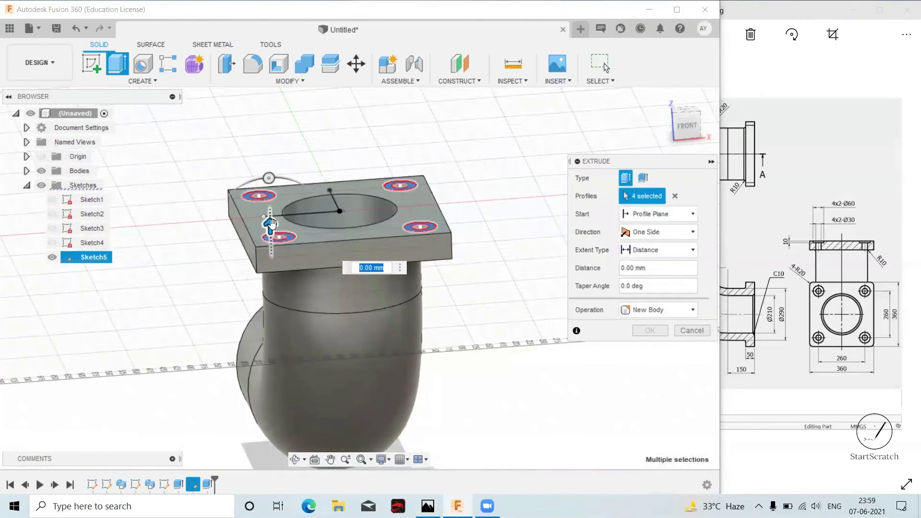
{"action": "type", "text": "-25"}
{"action": "key", "text": "Return"}
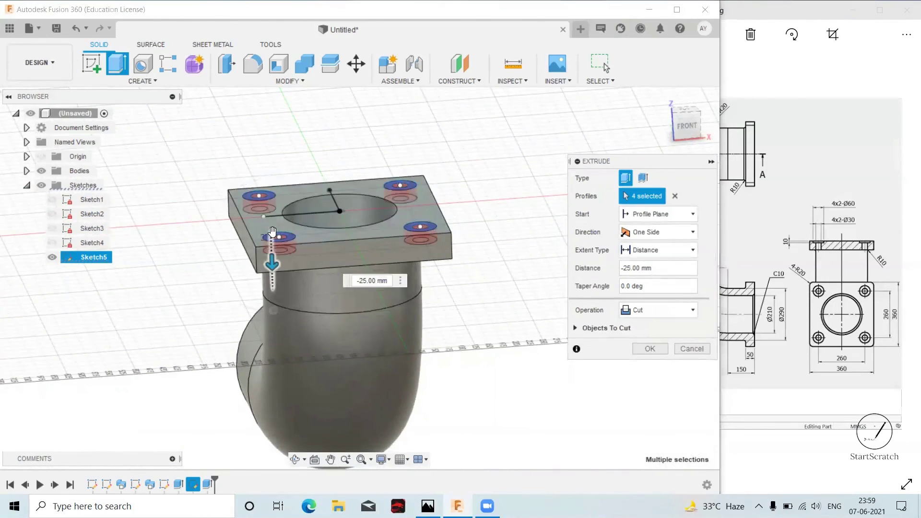
{"action": "left_click", "coordinate": [369, 285]}
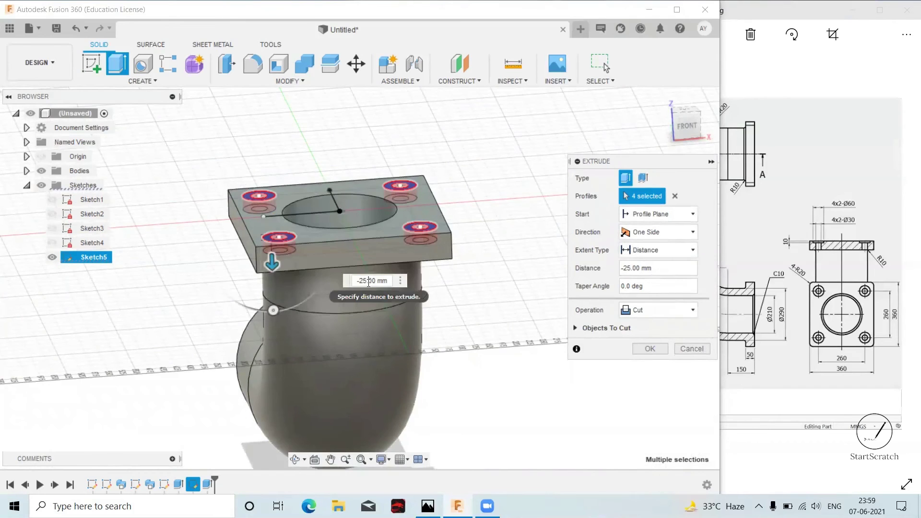
{"action": "type", "text": "-200"}
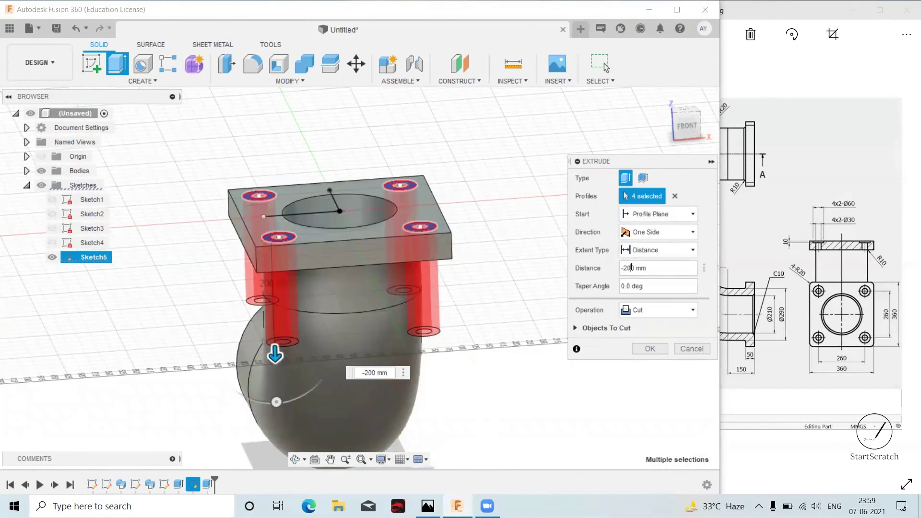
{"action": "key", "text": "BackSpace"}
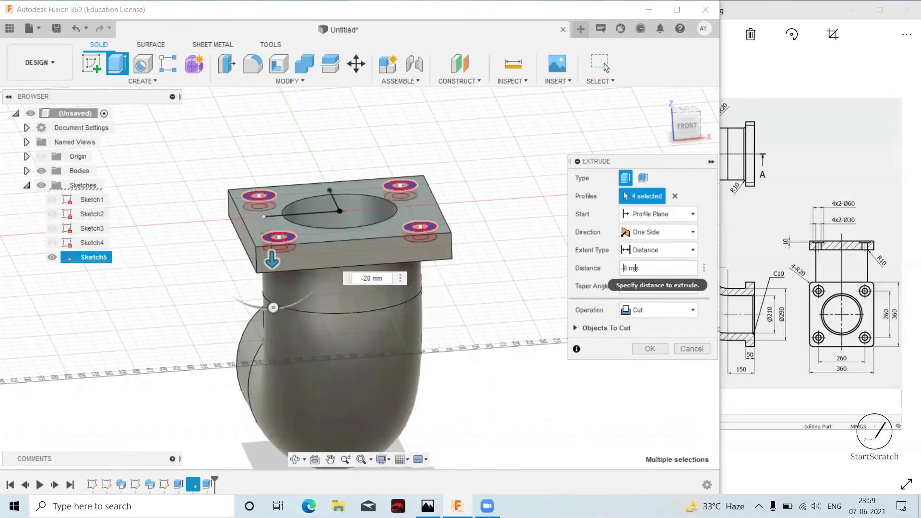
{"action": "left_click", "coordinate": [649, 349]}
Hide Sketch5, orbit to the pipe's open top end, and begin a new sketch.
{"action": "left_click_drag", "start_coordinate": [511, 275], "coordinate": [323, 269]}
{"action": "key", "text": "Escape"}
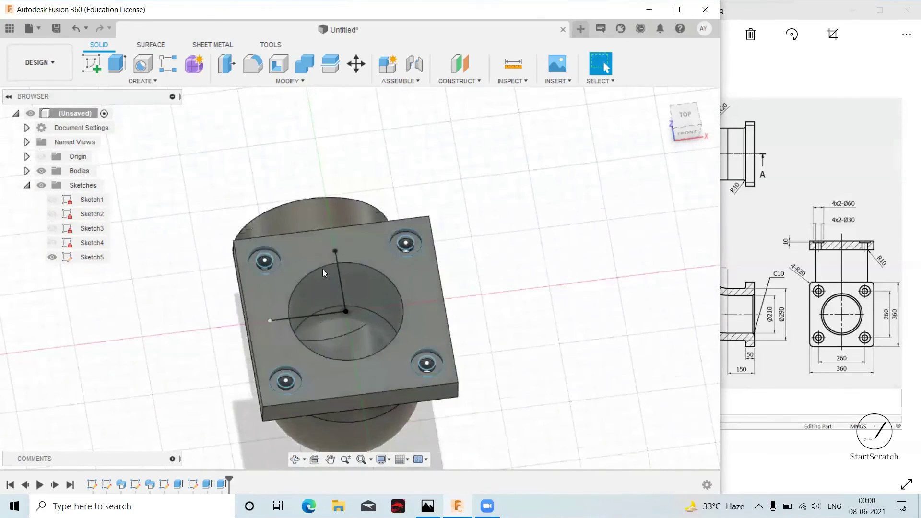
{"action": "middle_click_drag", "start_coordinate": [293, 321], "coordinate": [553, 251], "text": "shift"}
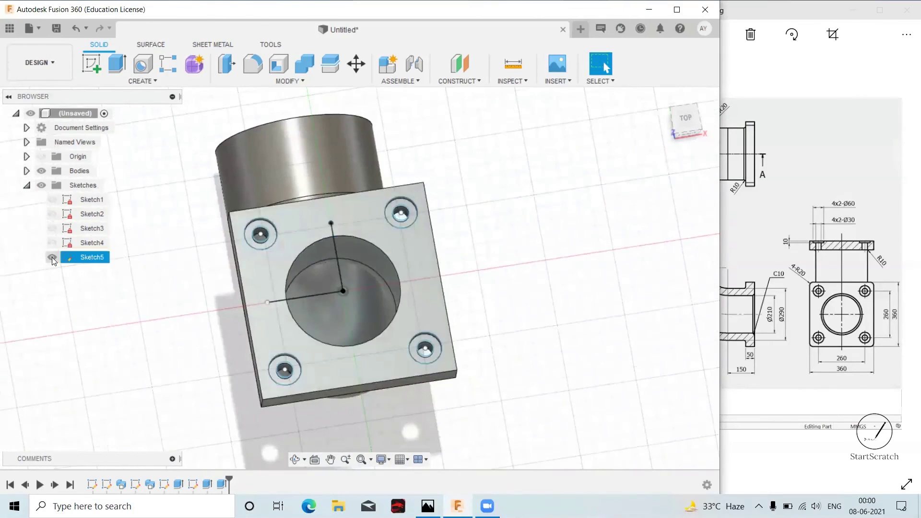
{"action": "left_click", "coordinate": [52, 257]}
{"action": "mouse_move", "coordinate": [493, 284]}
{"action": "middle_mouse_down", "text": "shift"}
{"action": "mouse_move", "coordinate": [466, 264]}
{"action": "mouse_move", "coordinate": [336, 250]}
{"action": "mouse_move", "coordinate": [197, 253]}
{"action": "mouse_move", "coordinate": [249, 224]}
{"action": "middle_mouse_up", "text": "shift"}
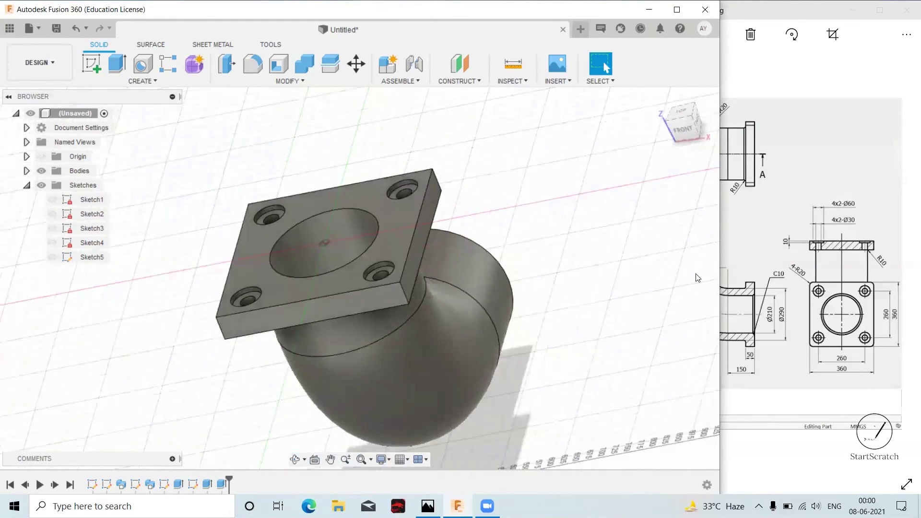
{"action": "left_click", "coordinate": [825, 282]}
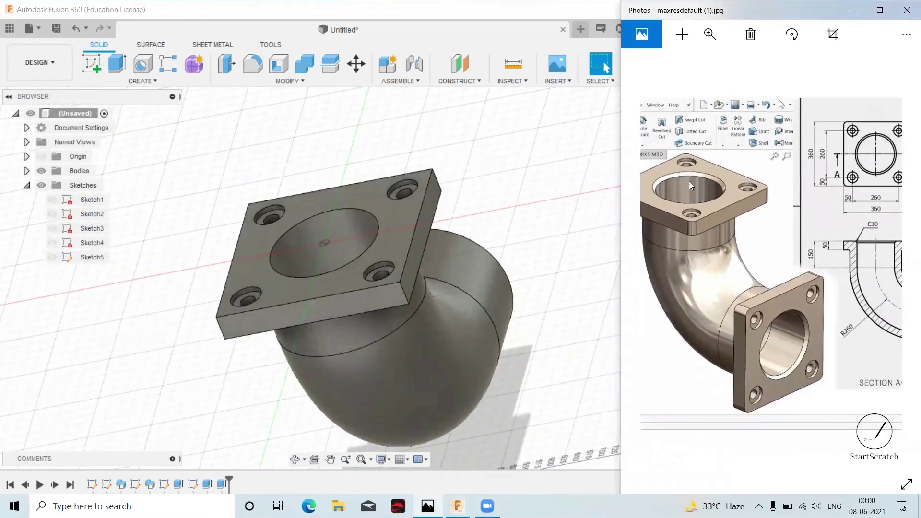
{"action": "mouse_move", "coordinate": [451, 251]}
{"action": "middle_mouse_down", "text": "shift"}
{"action": "mouse_move", "coordinate": [538, 298]}
{"action": "mouse_move", "coordinate": [474, 193]}
{"action": "middle_mouse_up", "text": "shift"}
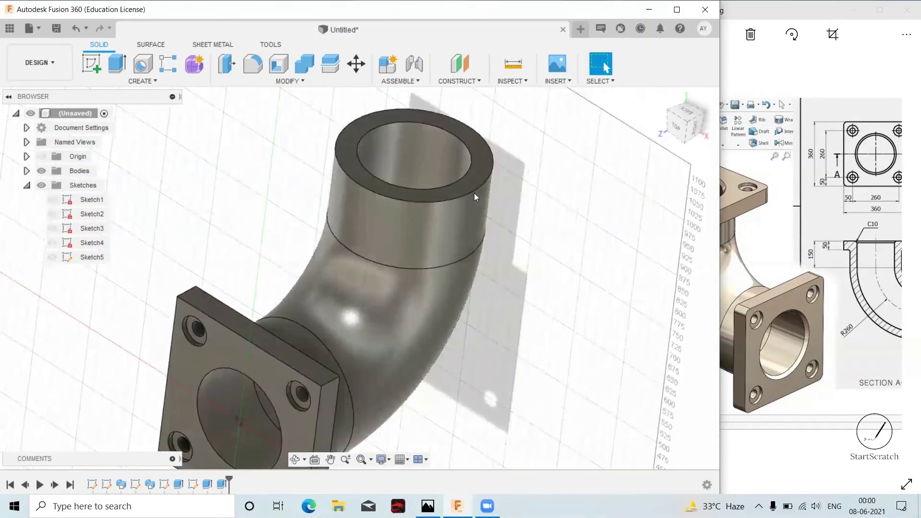
{"action": "middle_click_drag", "start_coordinate": [648, 298], "coordinate": [588, 315], "text": "shift"}
{"action": "left_click", "coordinate": [754, 293]}
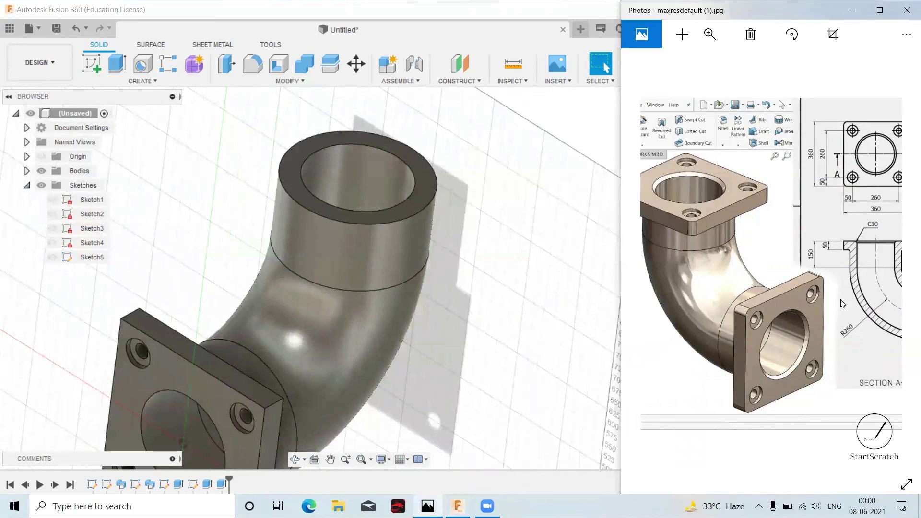
{"action": "middle_click_drag", "start_coordinate": [511, 277], "coordinate": [529, 282], "text": "shift"}
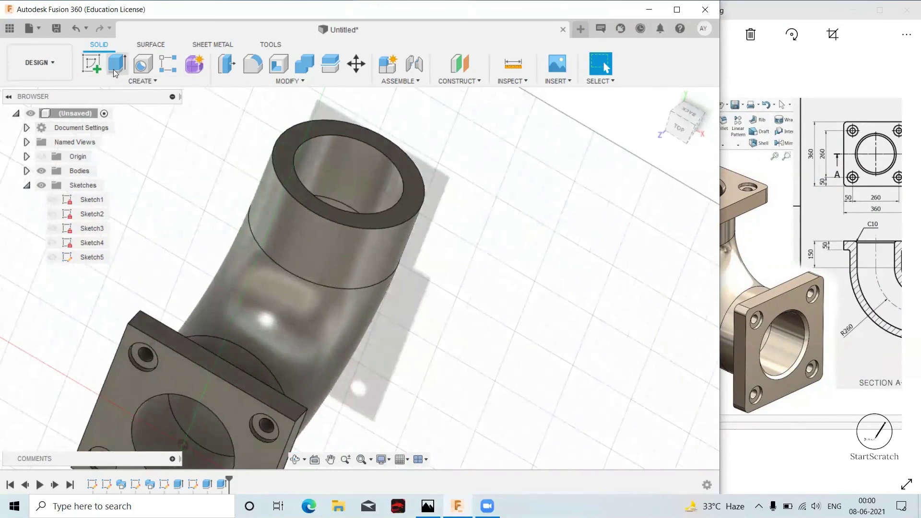
{"action": "left_click", "coordinate": [87, 65]}
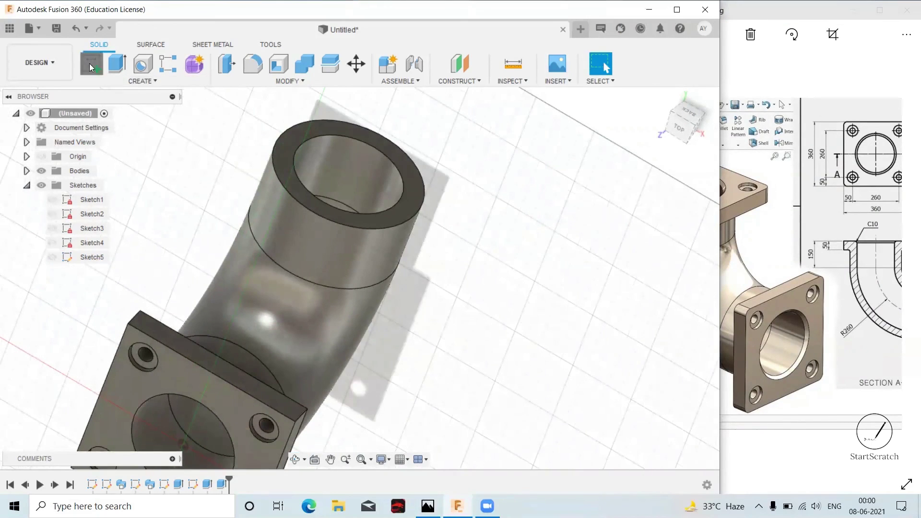
Place the new sketch on the pipe's open end face and check the section drawing.
{"action": "left_click", "coordinate": [296, 184]}
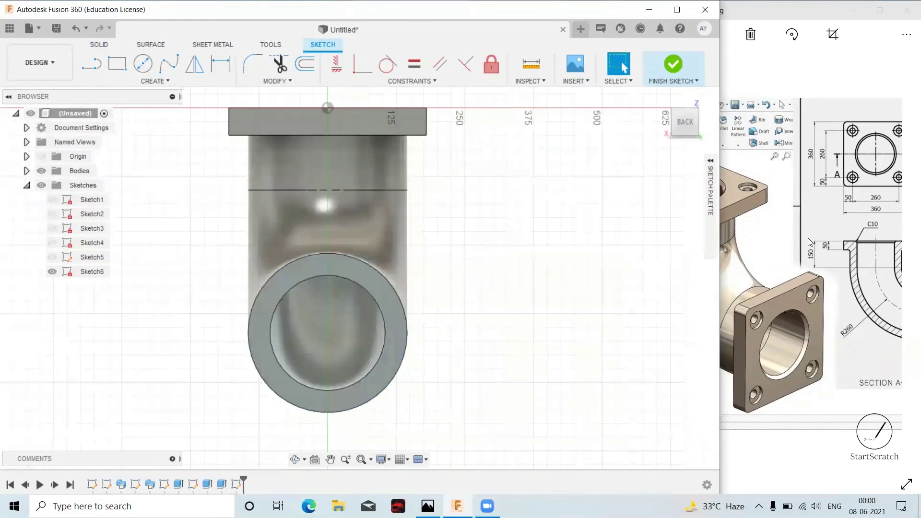
{"action": "left_click", "coordinate": [810, 242]}
{"action": "left_click_drag", "start_coordinate": [883, 232], "coordinate": [756, 118]}
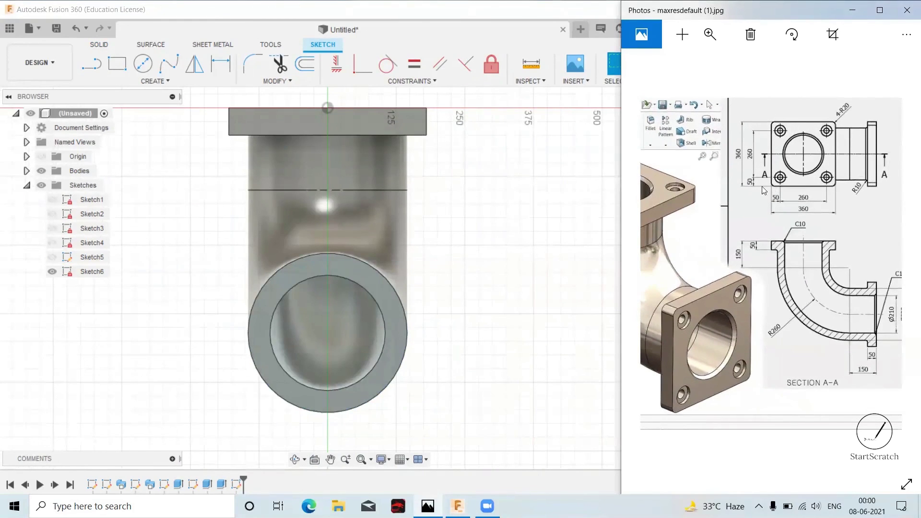
Draw a 360 × 360 mm center rectangle on the pipe's centre.
{"action": "left_click", "coordinate": [130, 80]}
{"action": "mouse_move", "coordinate": [106, 107]}
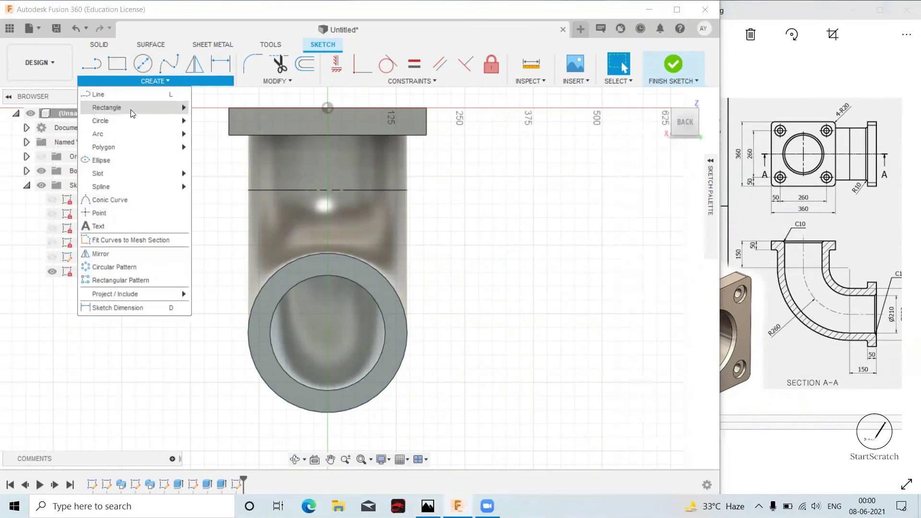
{"action": "left_click", "coordinate": [221, 133]}
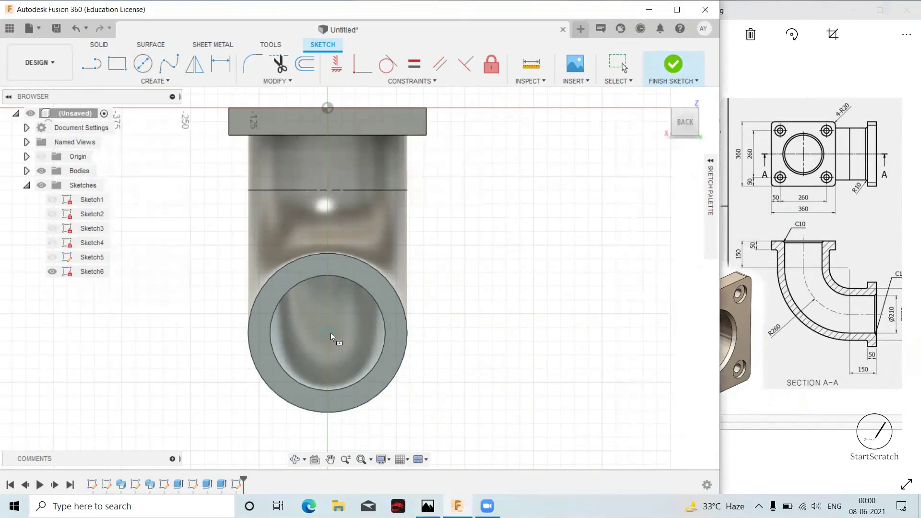
{"action": "left_click", "coordinate": [329, 332]}
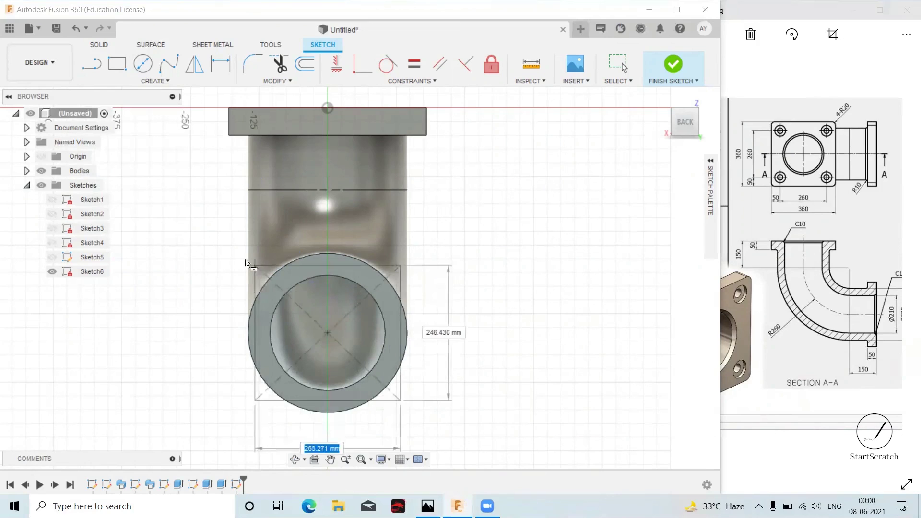
{"action": "type", "text": "360"}
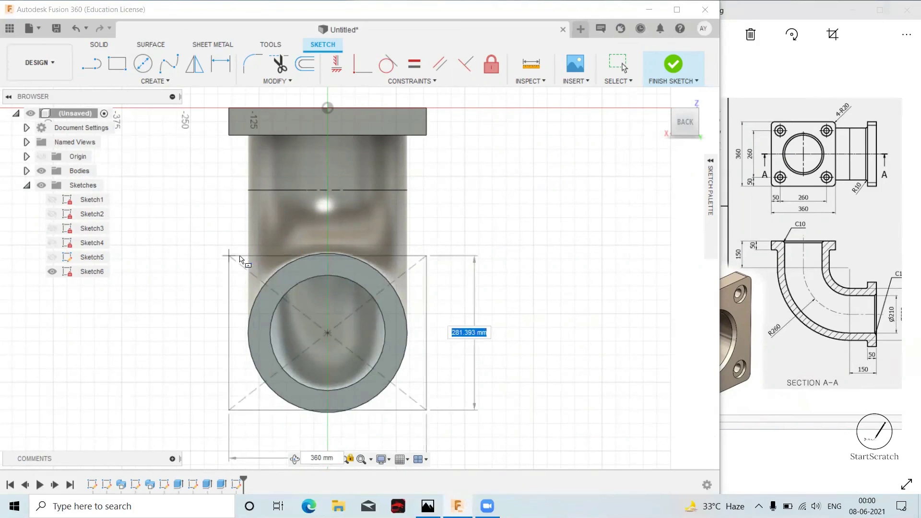
{"action": "type", "text": "360"}
{"action": "key", "text": "Tab"}
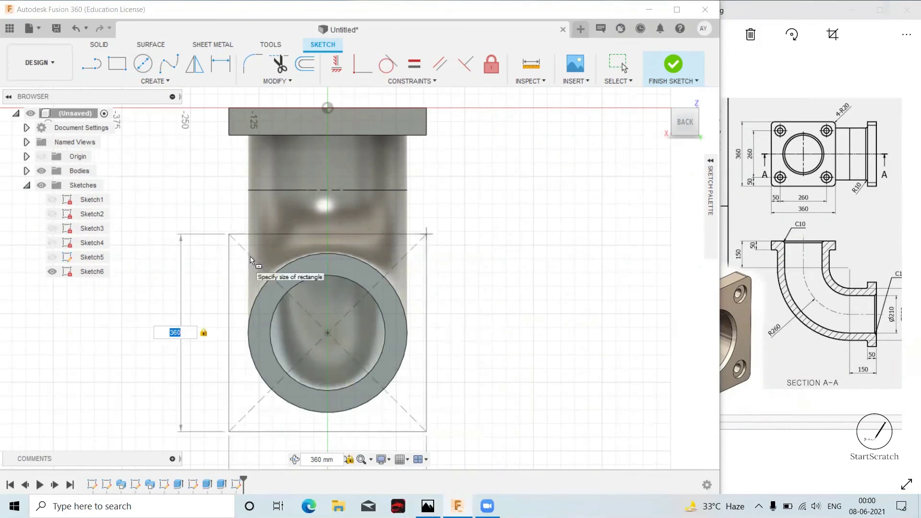
{"action": "key", "text": "Return"}
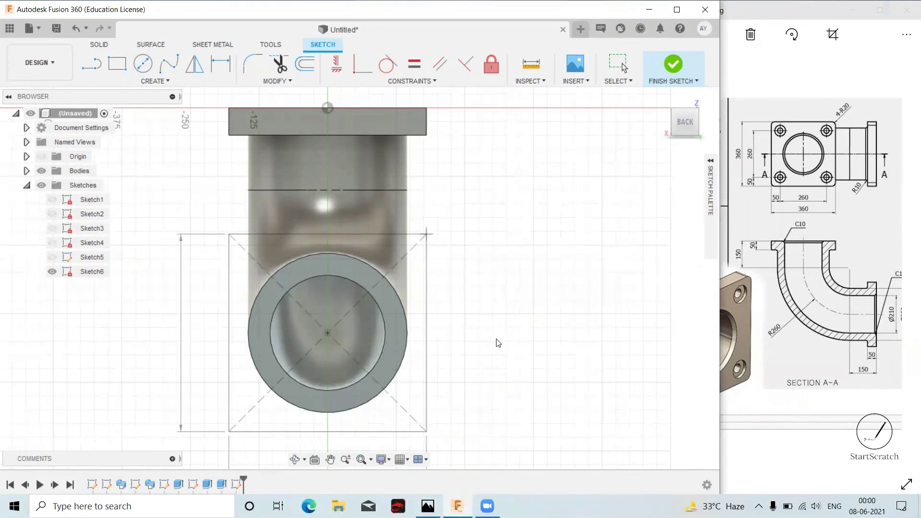
{"action": "key", "text": "Escape"}
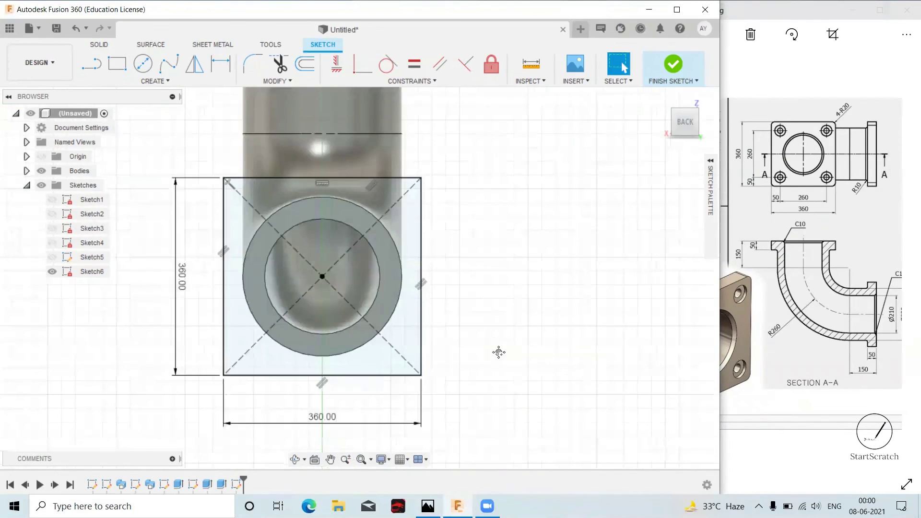
{"action": "mouse_move", "coordinate": [666, 111]}
{"action": "middle_mouse_down", "text": "shift"}
{"action": "mouse_move", "coordinate": [596, 173]}
{"action": "mouse_move", "coordinate": [447, 243]}
{"action": "middle_mouse_up", "text": "shift"}
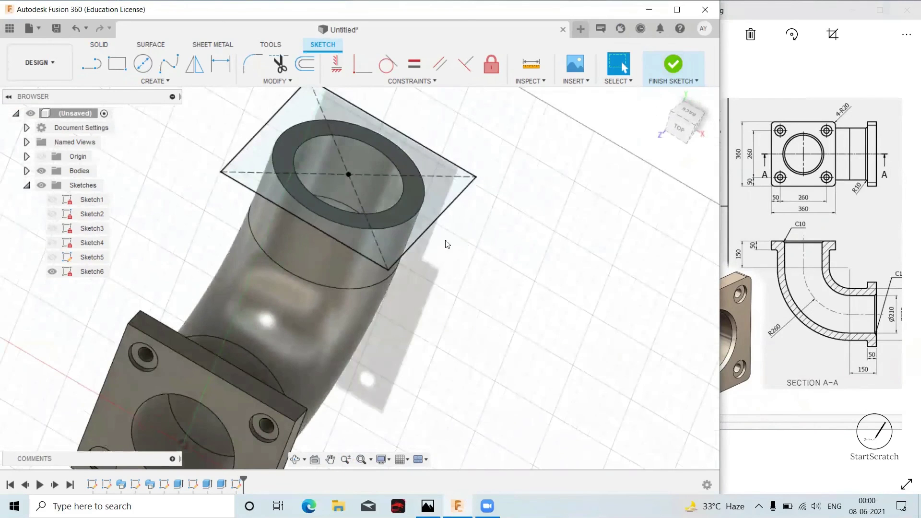